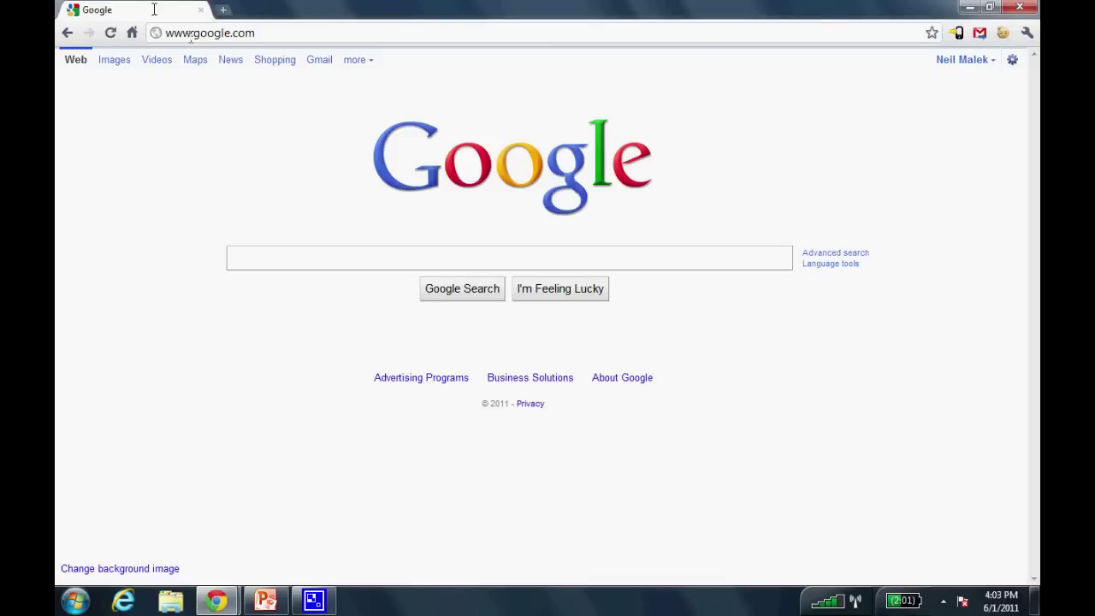
click(192, 35)
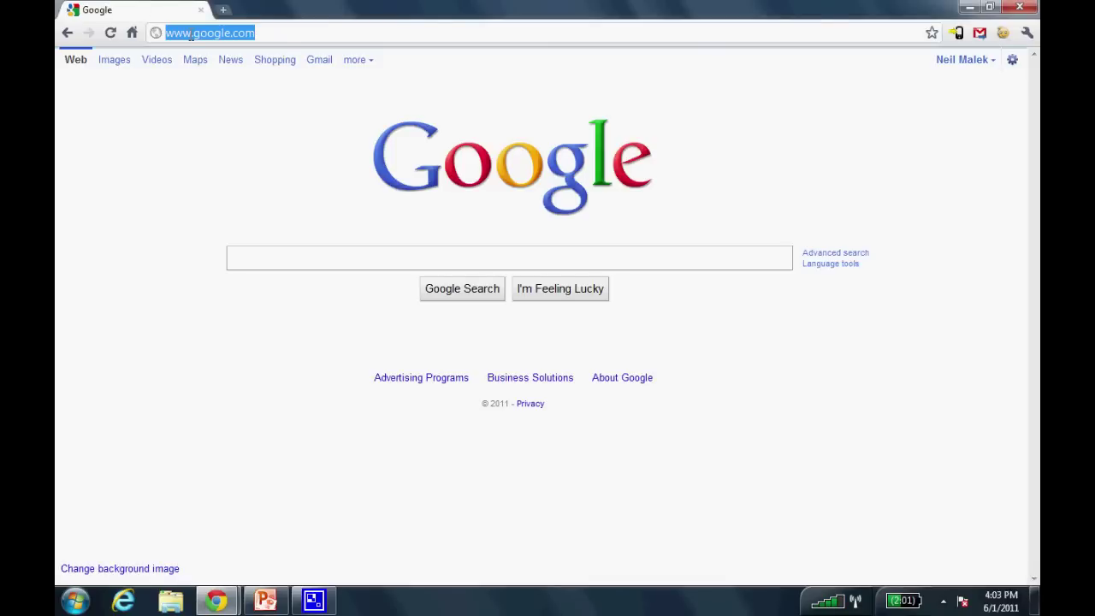
text(www.dia)
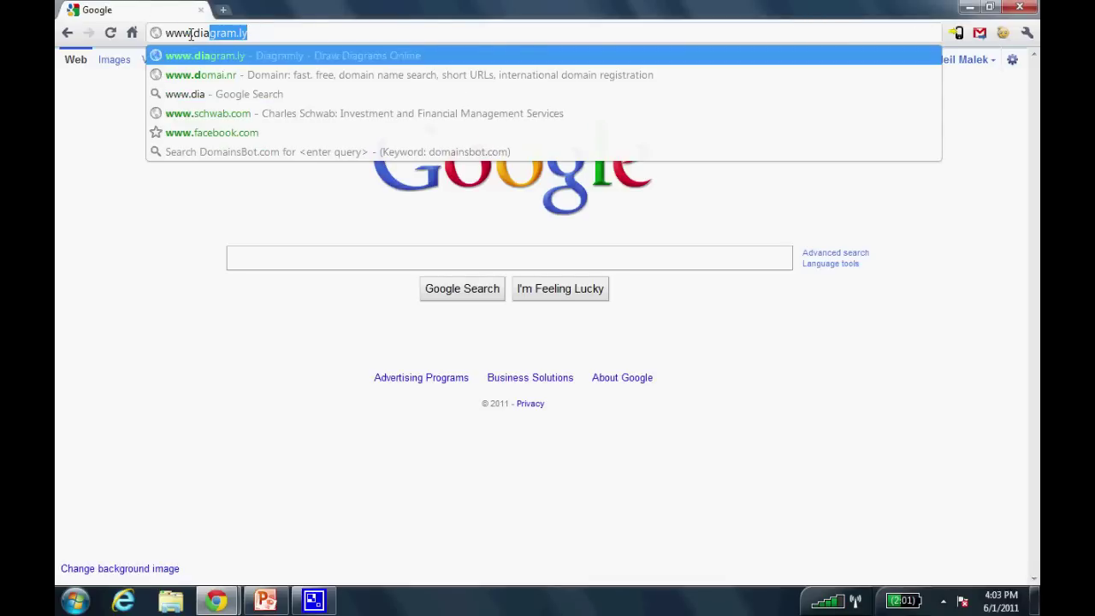
text(gram.ly)
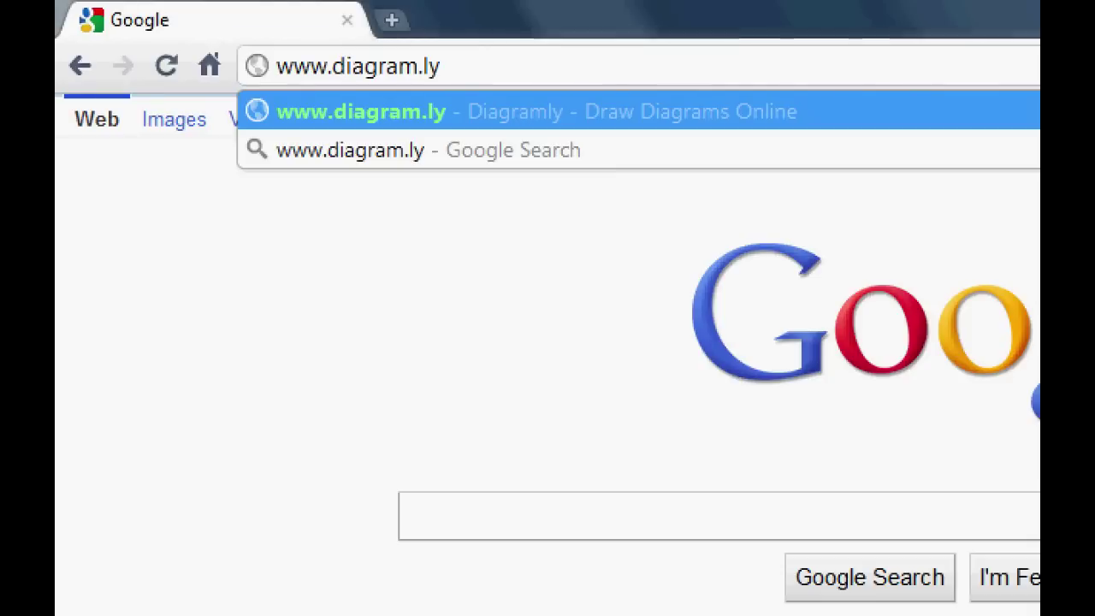
key(Return)
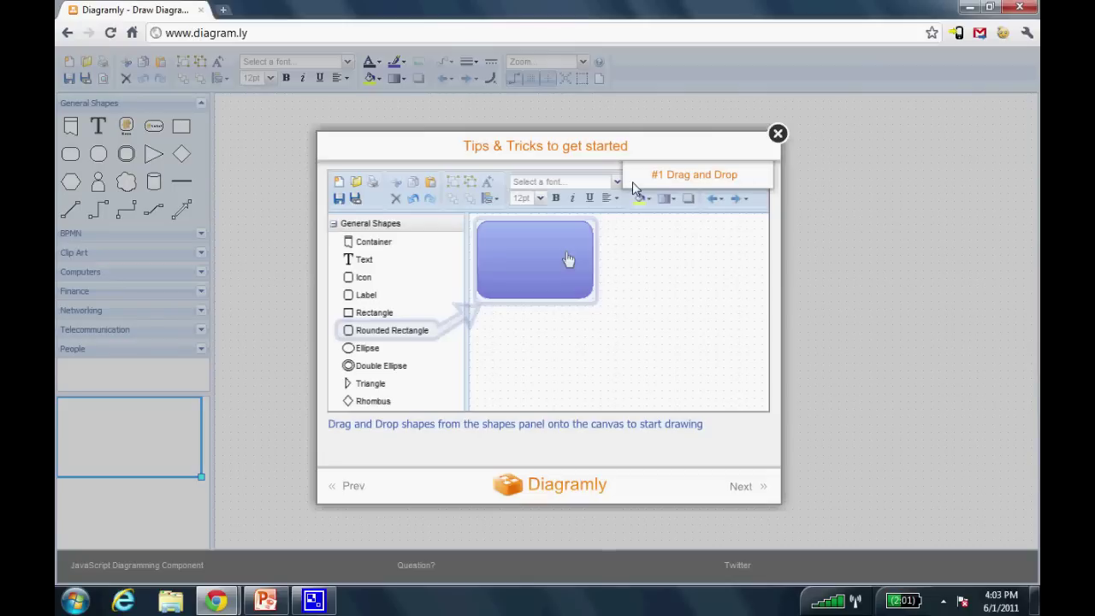
click(777, 135)
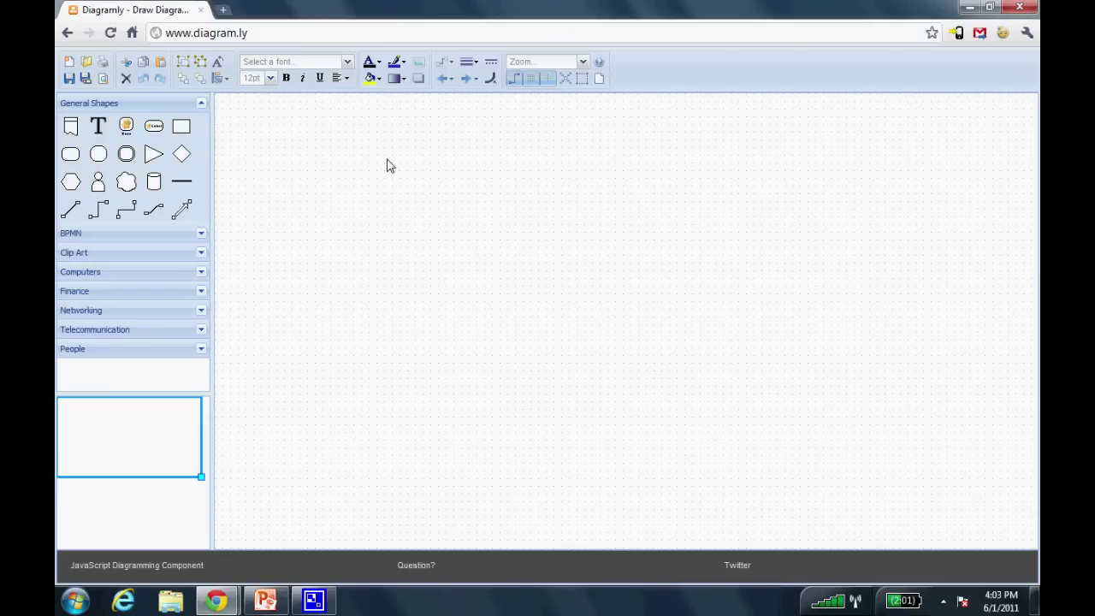
- Look through the BPMN, Computers and People shape libraries, widening the shape palette to fit them
click(200, 106)
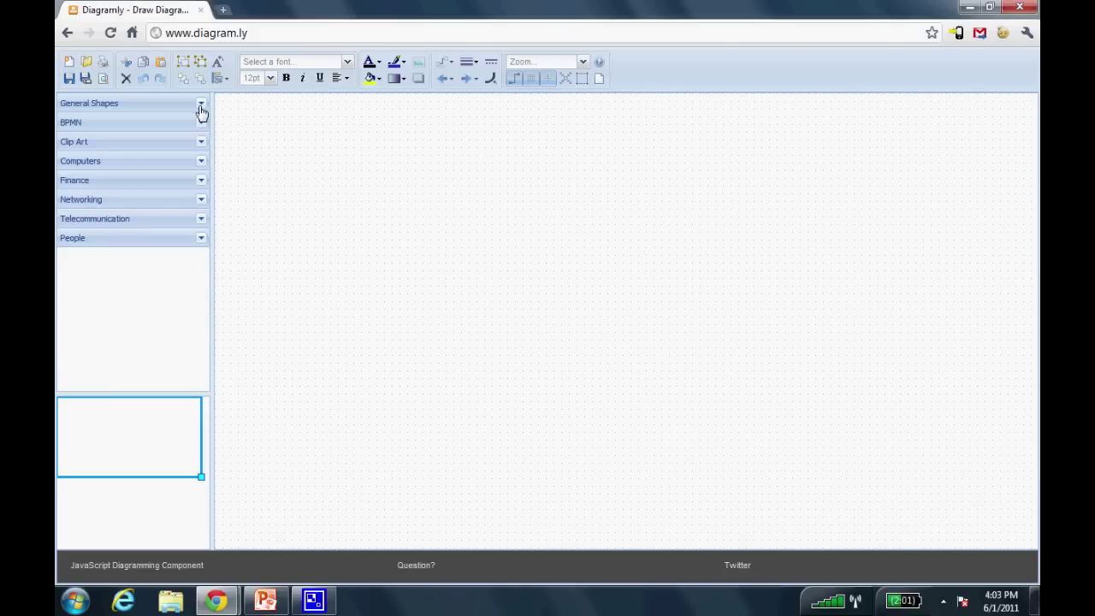
click(202, 124)
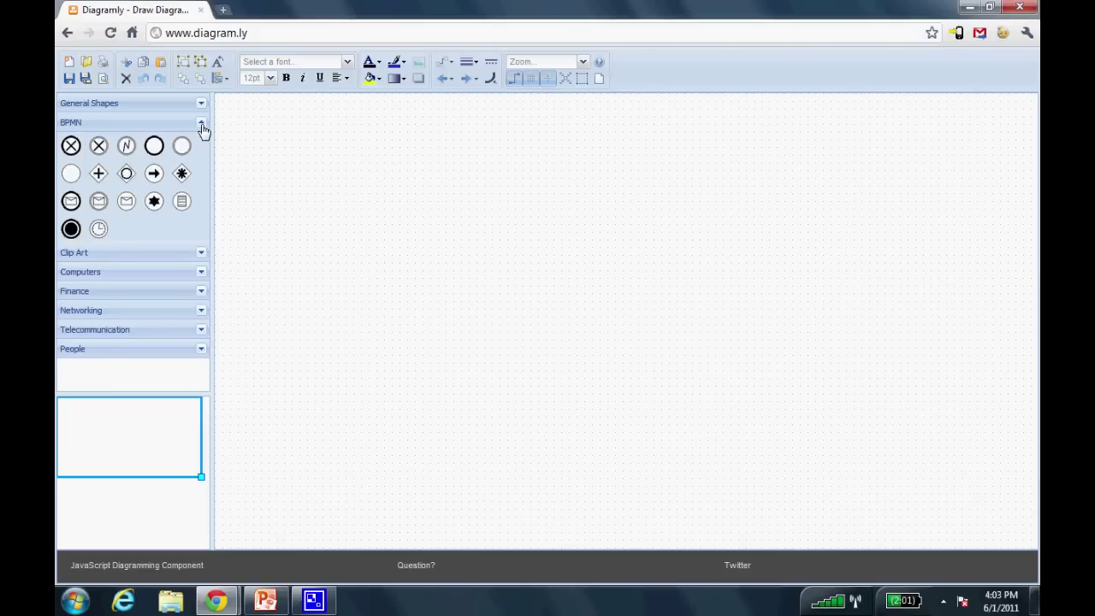
click(202, 125)
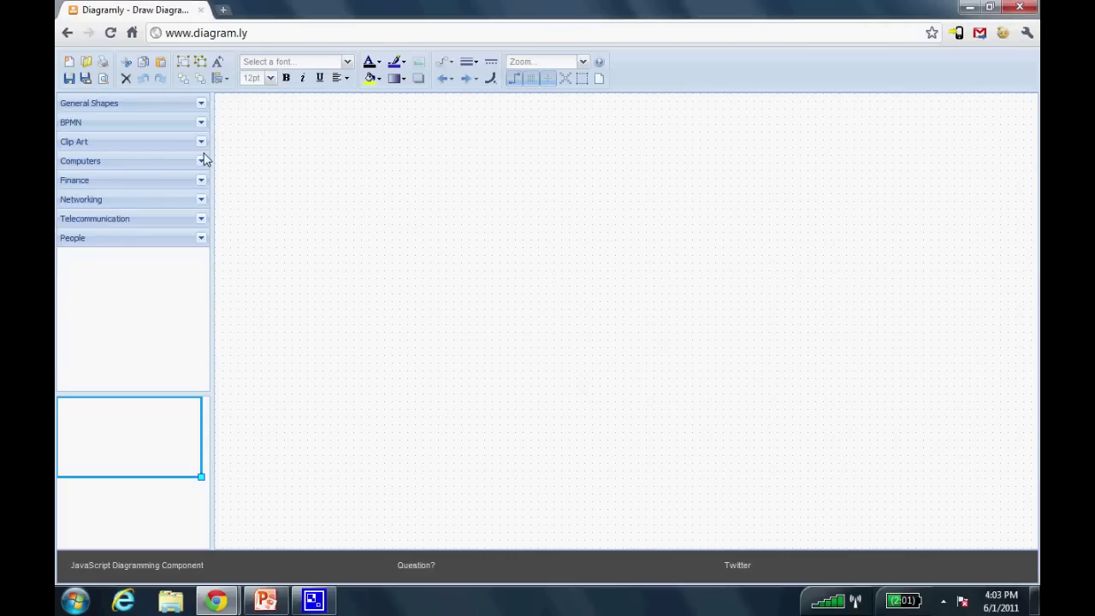
click(202, 162)
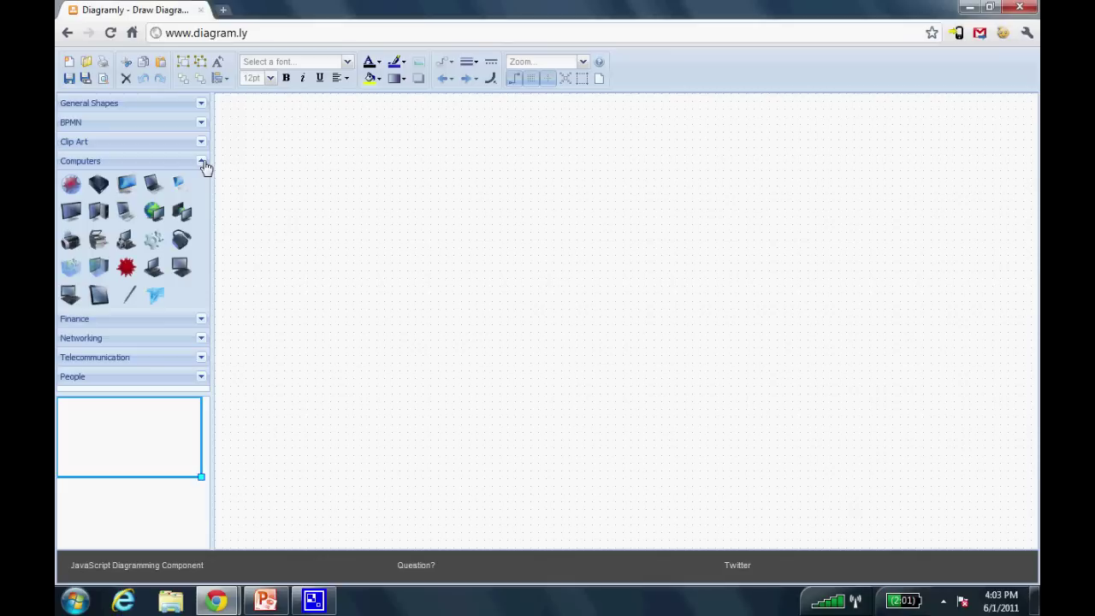
click(203, 162)
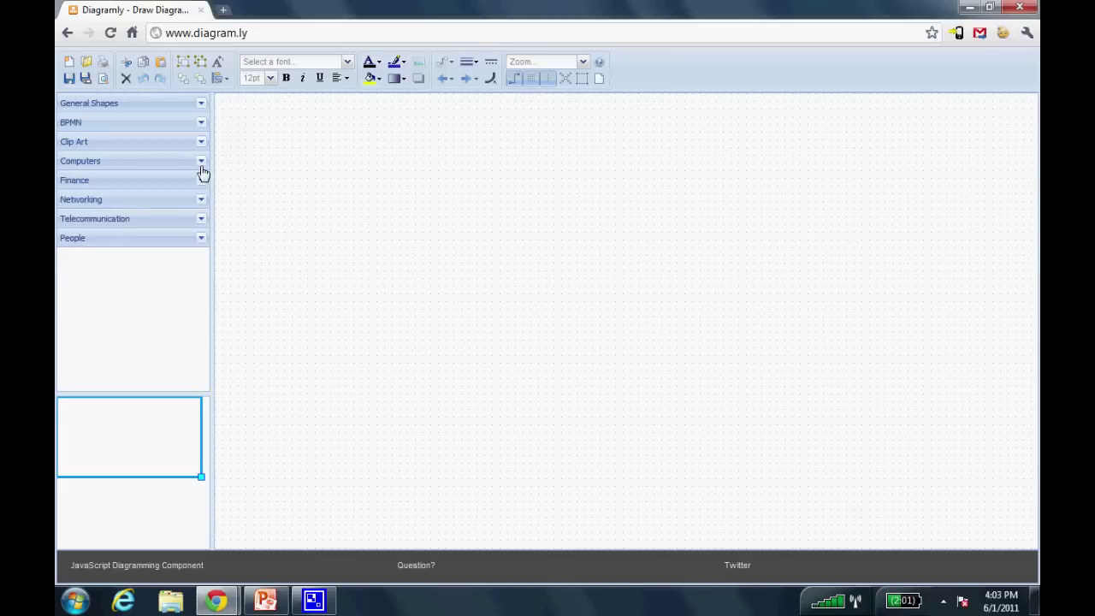
click(200, 240)
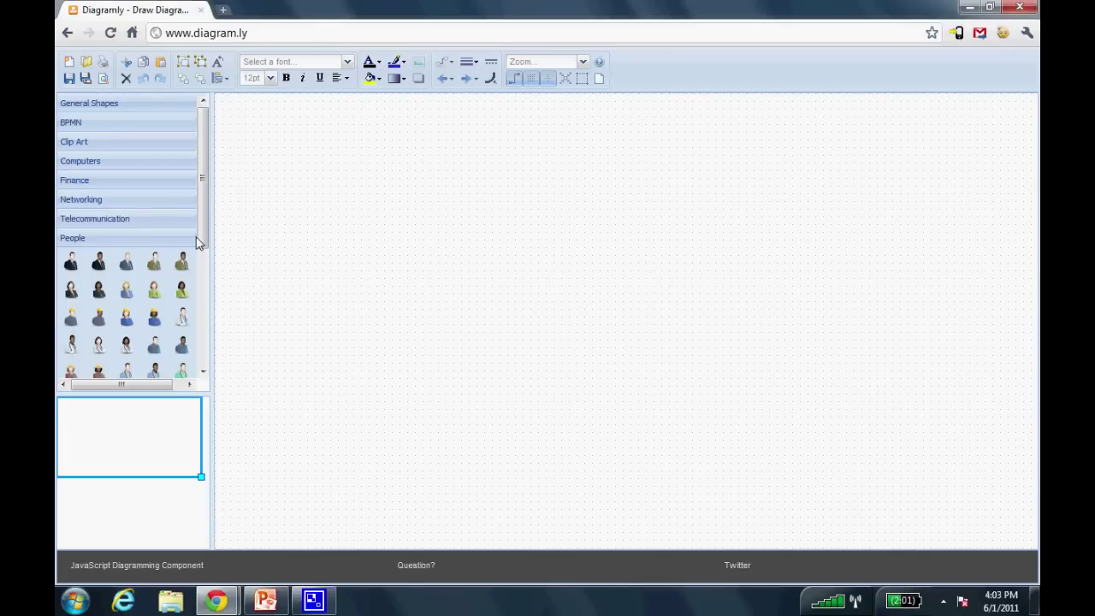
drag(212, 237, 245, 239)
click(222, 239)
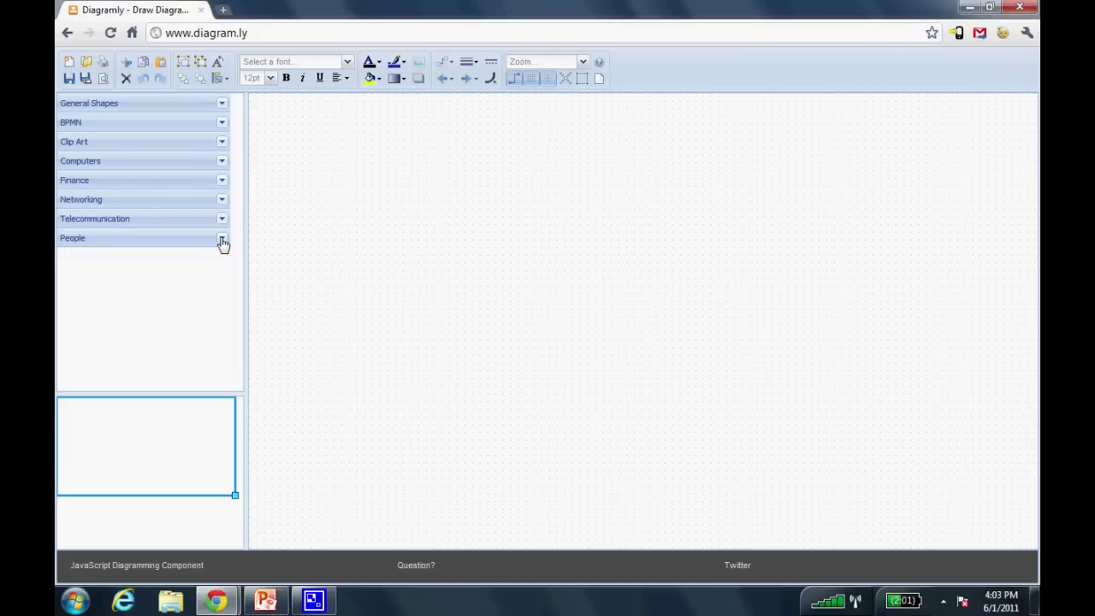
- Place a rounded rectangle from the General Shapes near the canvas's upper middle and fill it with navy blue
click(222, 104)
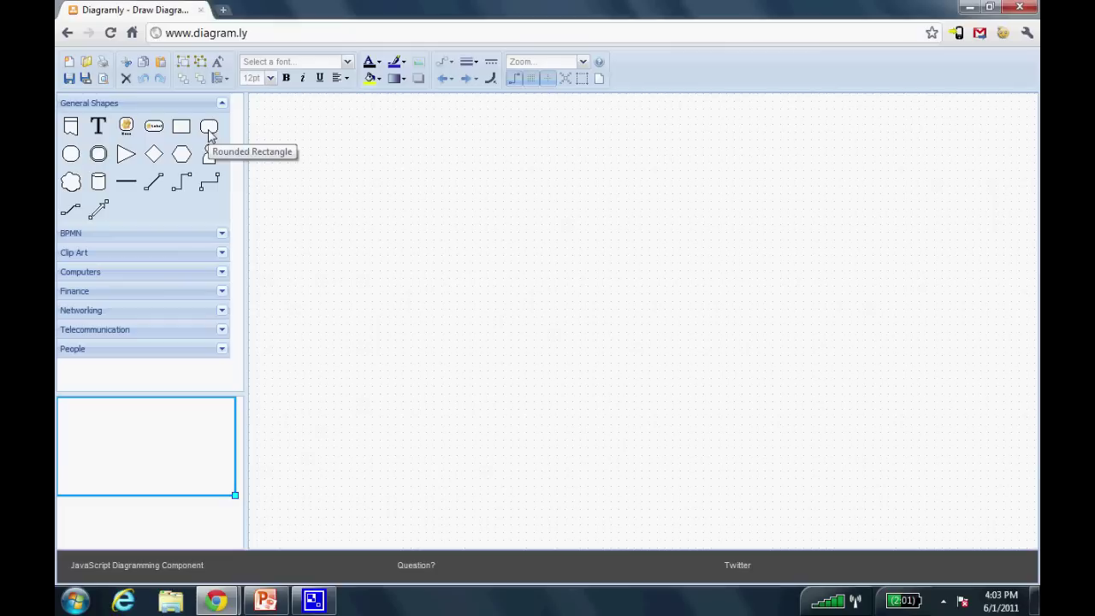
drag(210, 134, 528, 144)
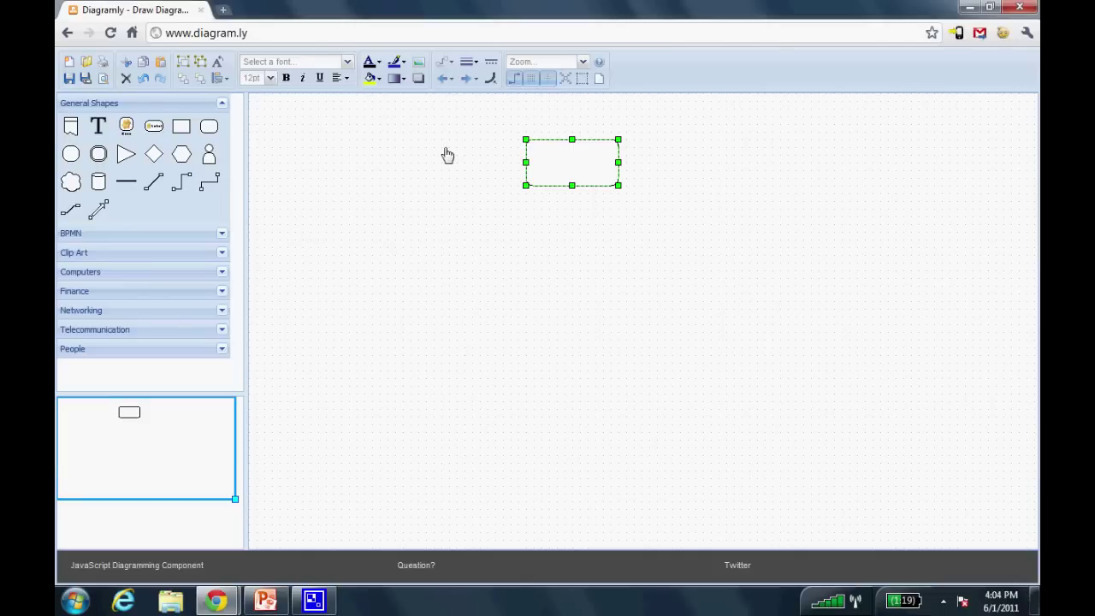
click(374, 78)
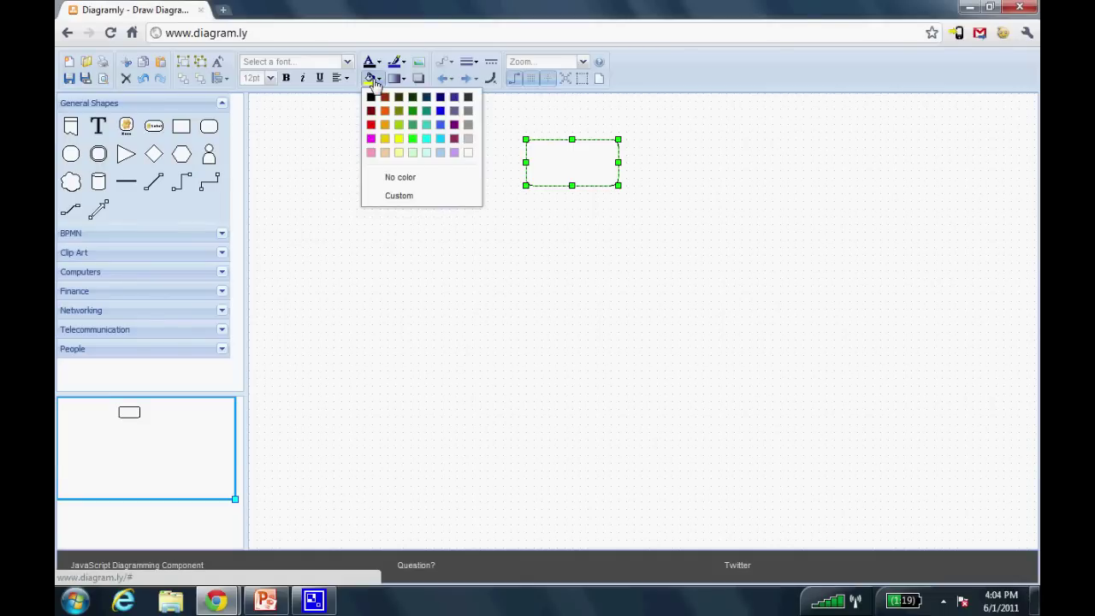
click(438, 100)
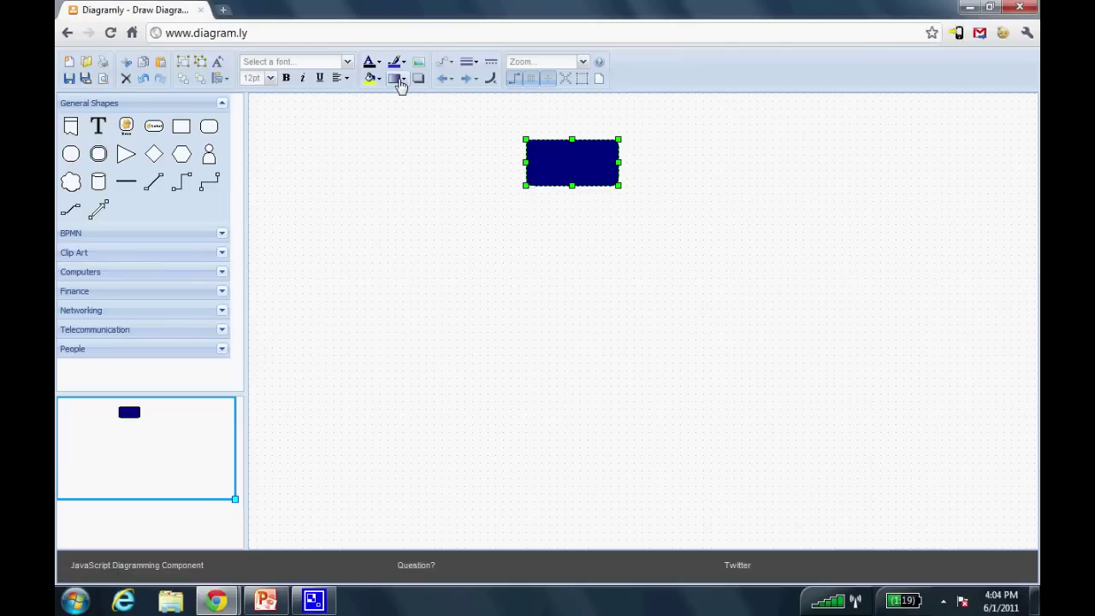
- Give the rounded rectangle a cyan gradient with its direction set to North
click(401, 80)
click(450, 137)
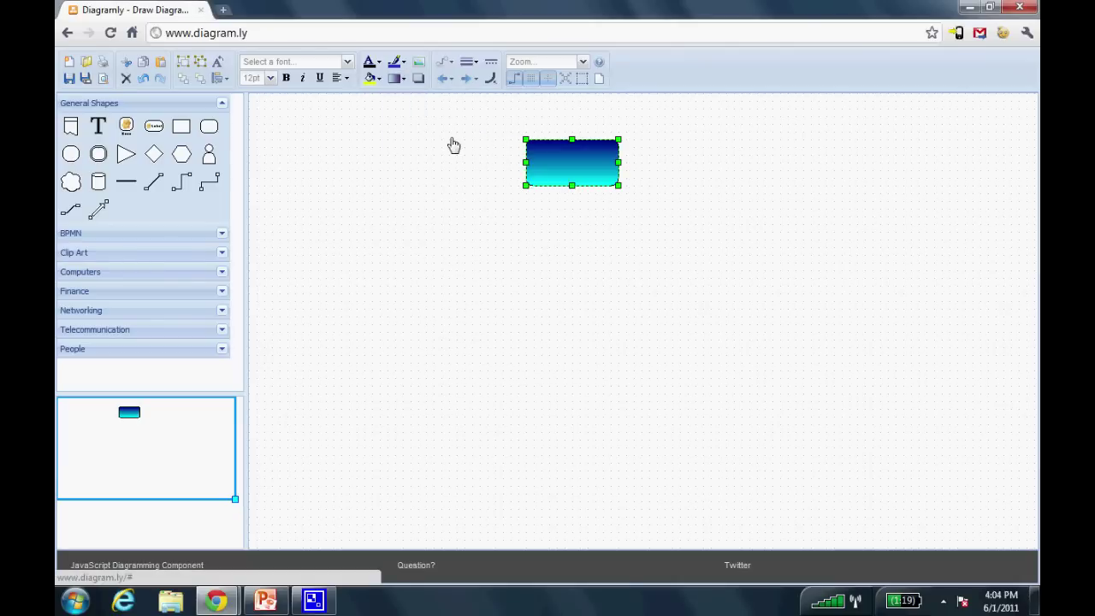
click(398, 82)
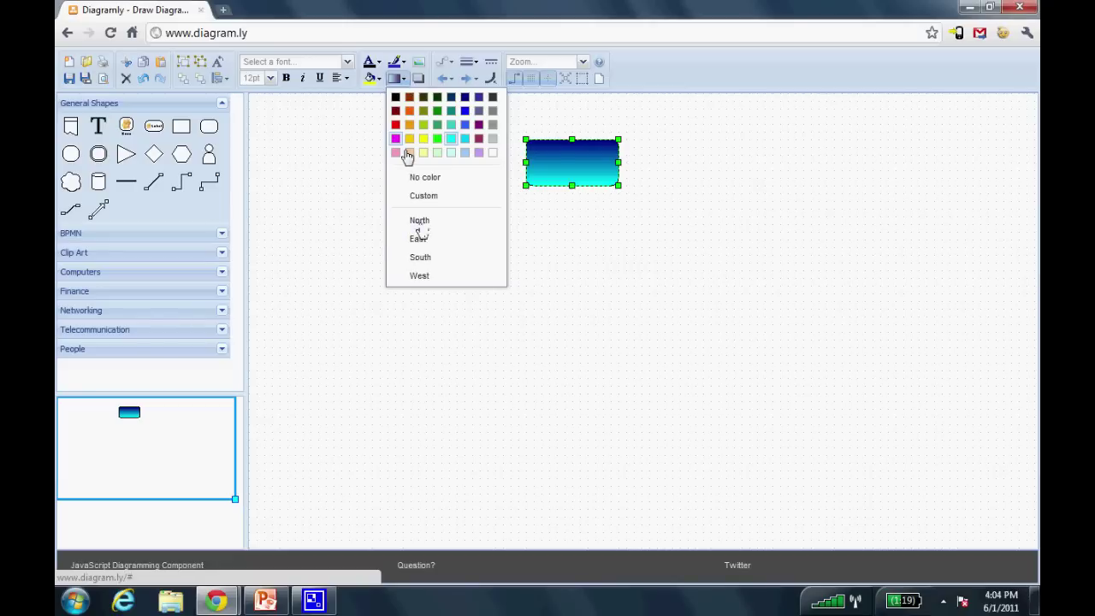
click(420, 222)
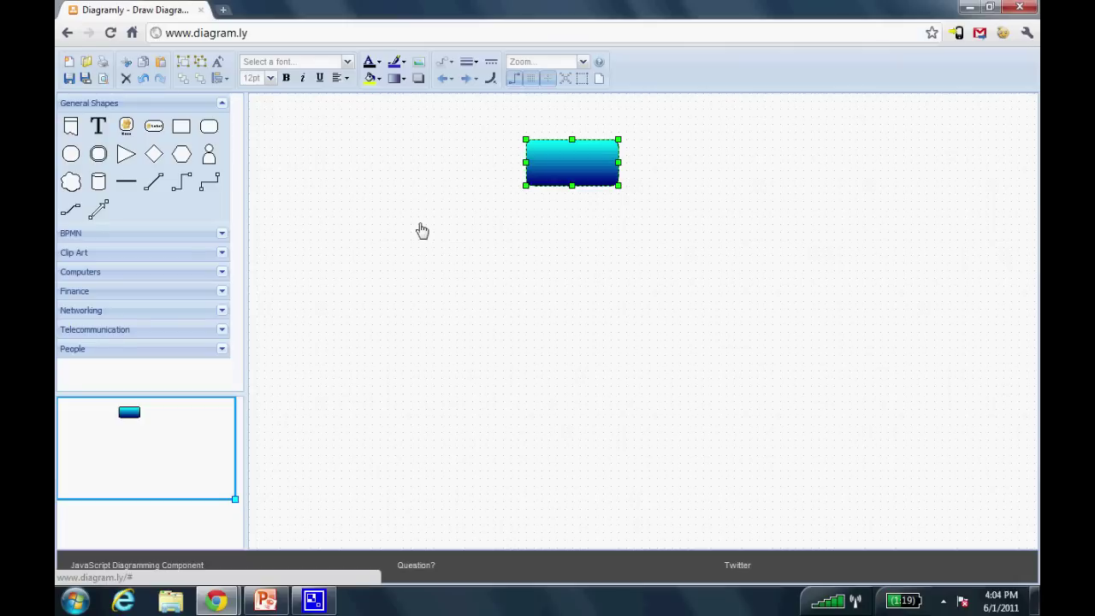
- Set the rounded rectangle's line color to No color and deselect the shape
click(399, 62)
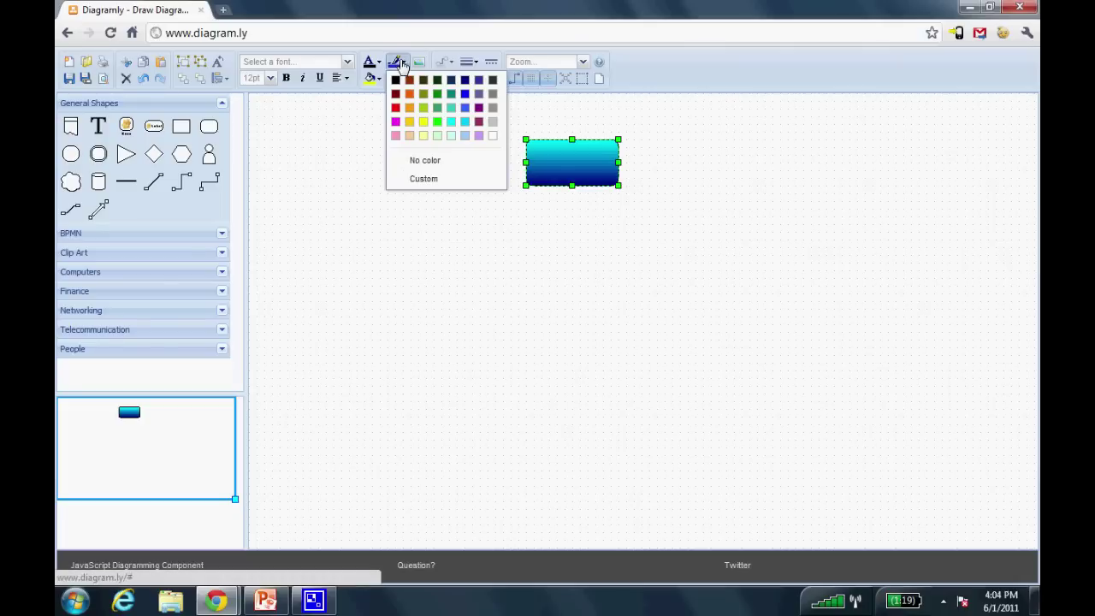
click(416, 161)
click(471, 201)
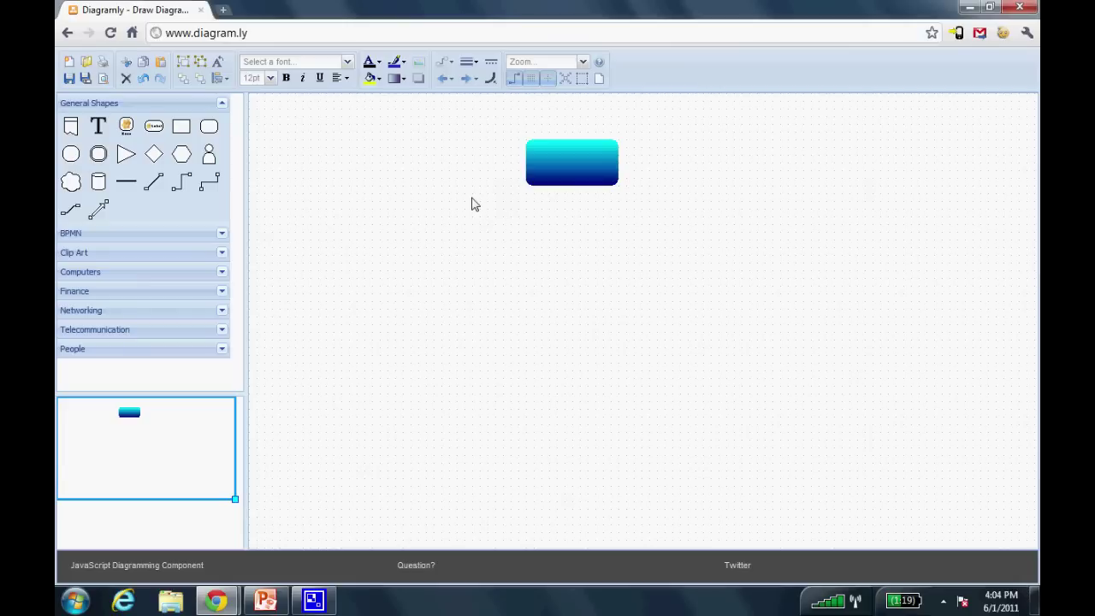
- Place a rhombus centered below the rounded rectangle and fill it with magenta
drag(160, 160, 545, 229)
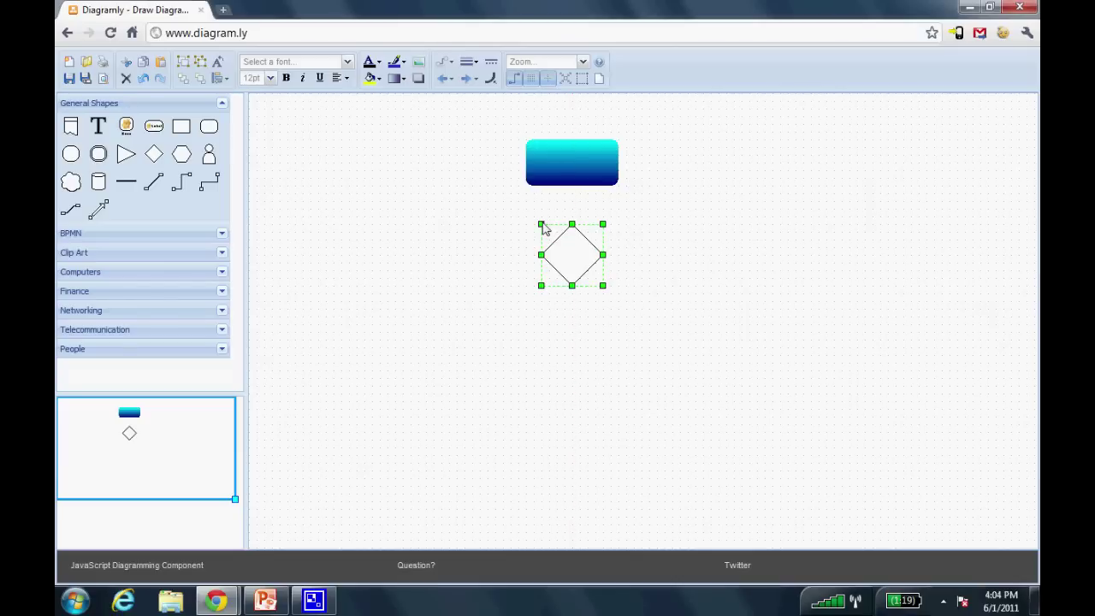
click(372, 80)
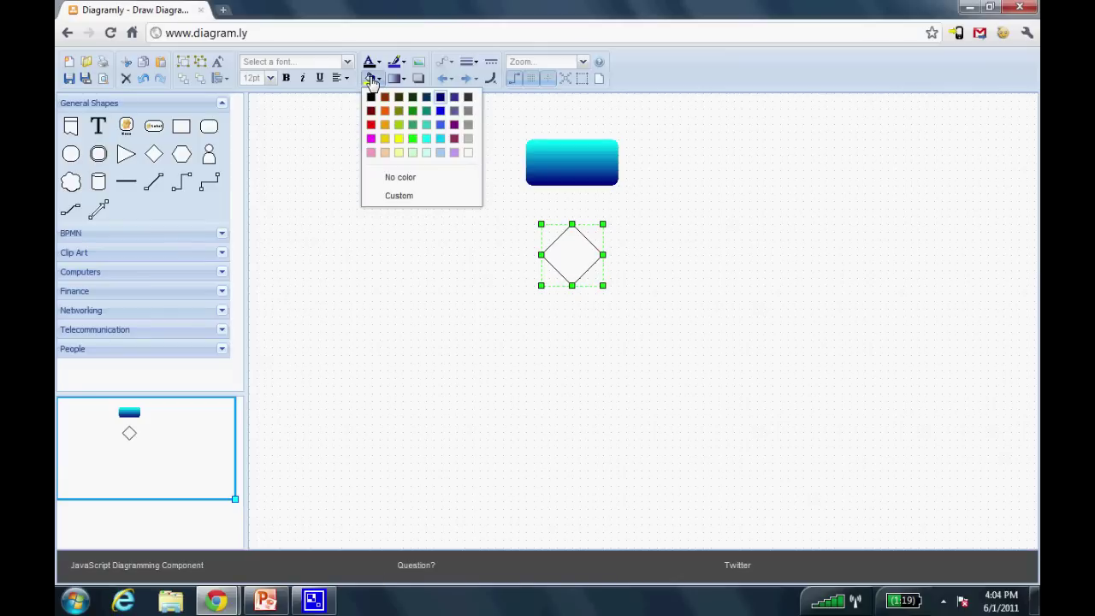
click(371, 142)
- Give the rhombus a light pink gradient with its direction set to North
click(399, 79)
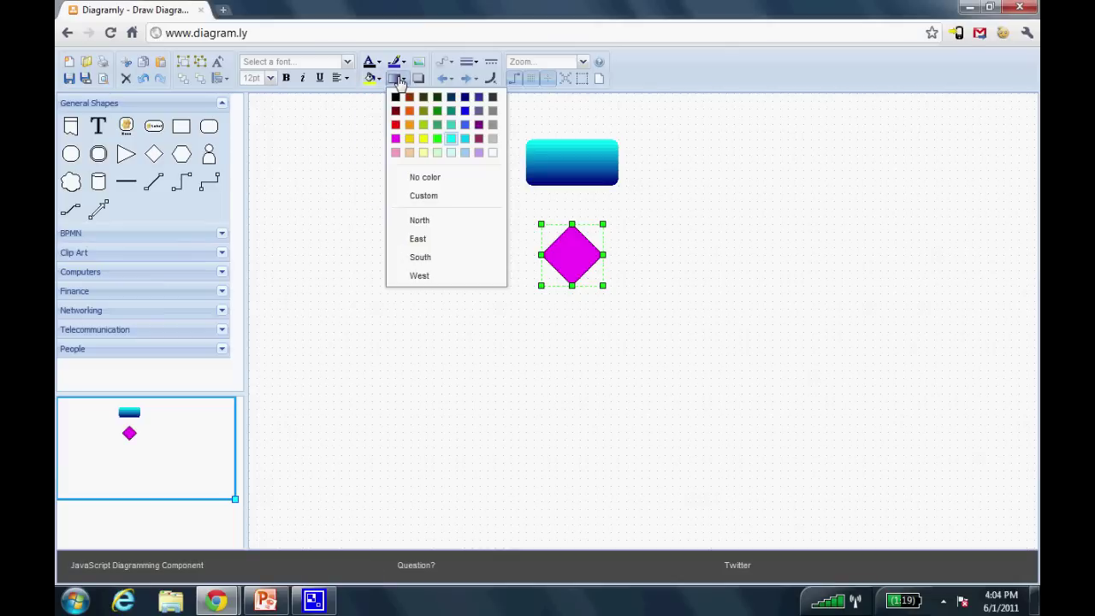
click(395, 154)
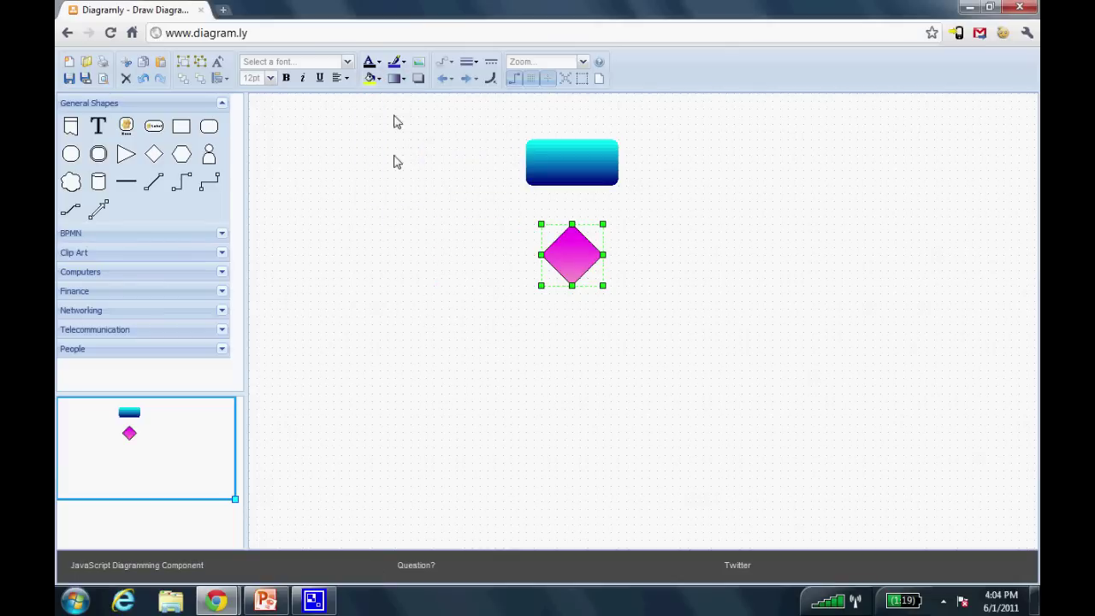
click(397, 78)
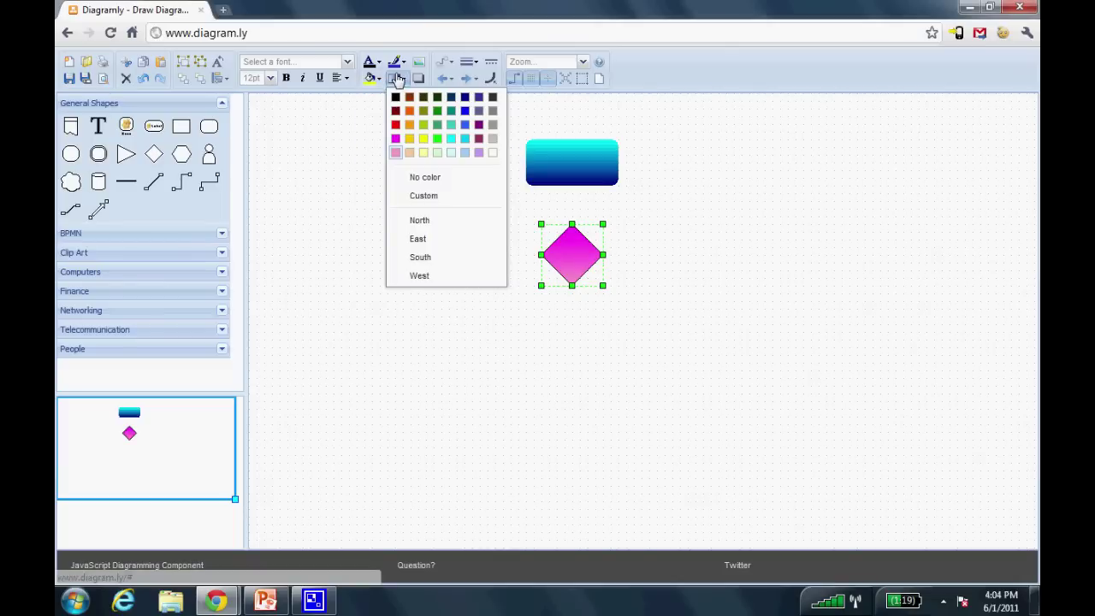
click(418, 220)
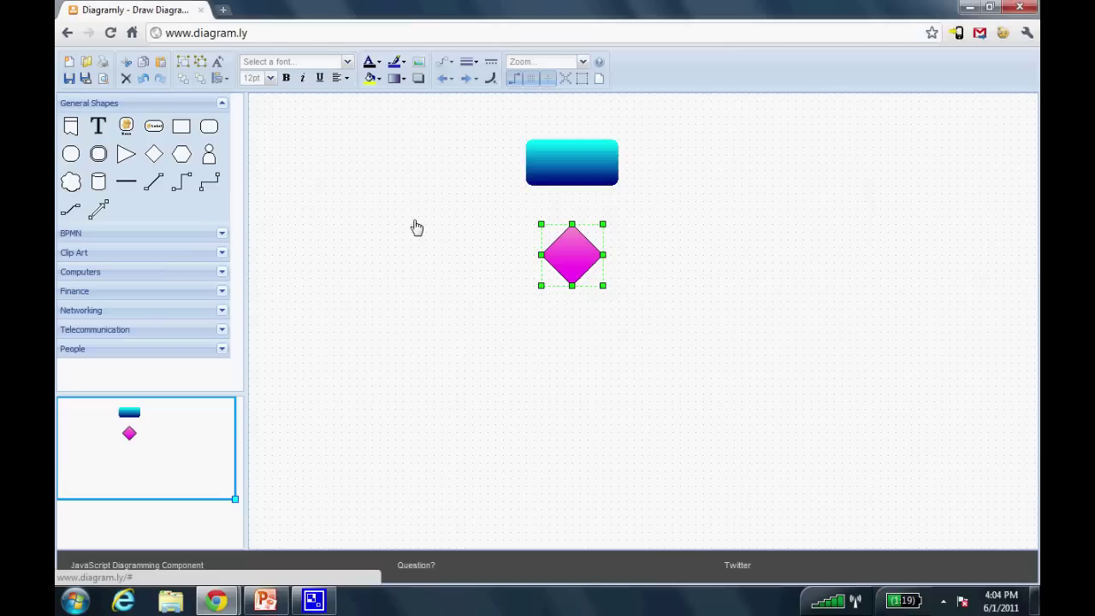
- Duplicate the rounded rectangle, delete the stray connector on the copy, and move the copy below and left of the rhombus
mouse_move(559, 177)
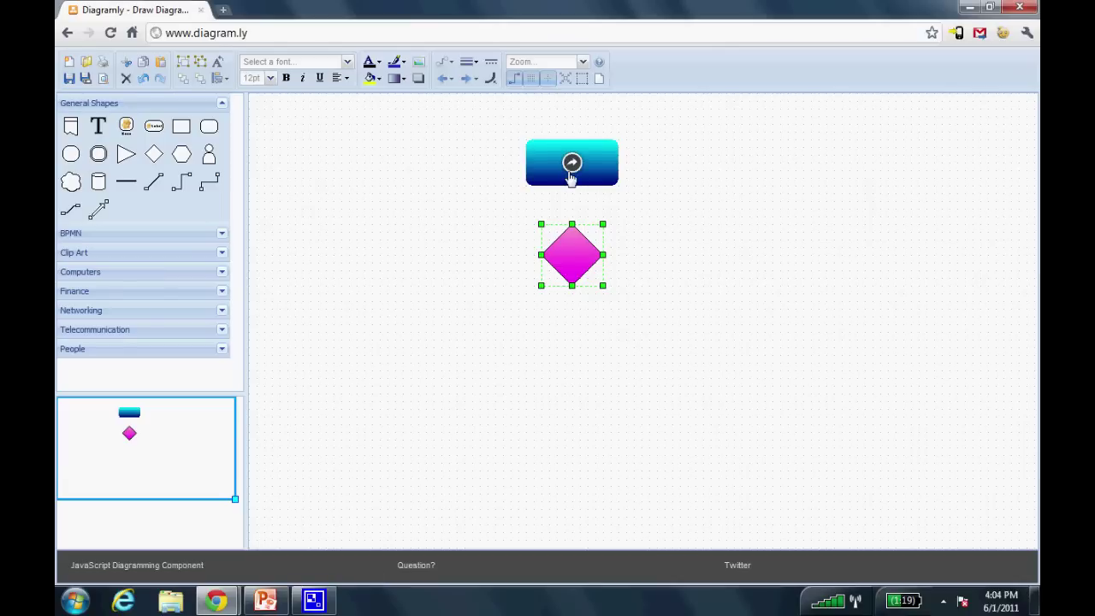
right_click(570, 175)
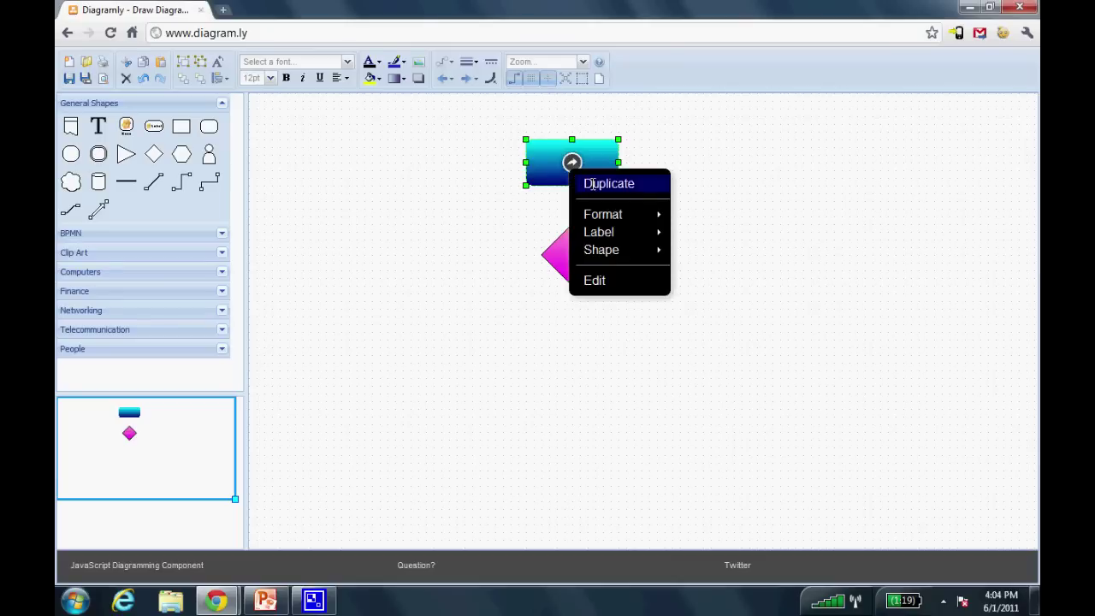
click(592, 185)
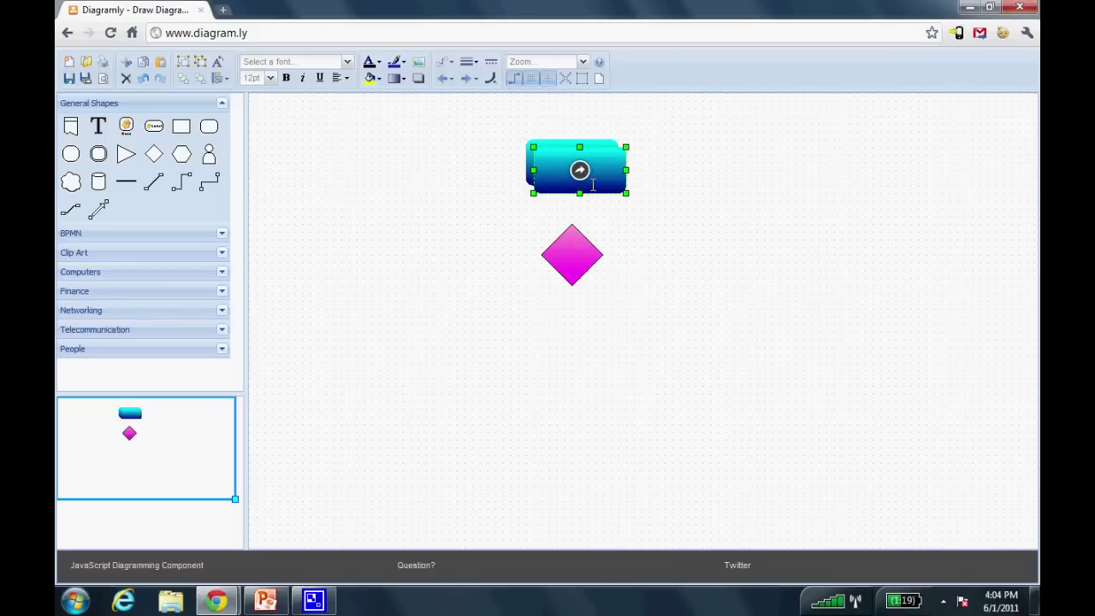
mouse_move(580, 170)
mouse_down()
mouse_move(493, 264)
mouse_move(588, 182)
mouse_up()
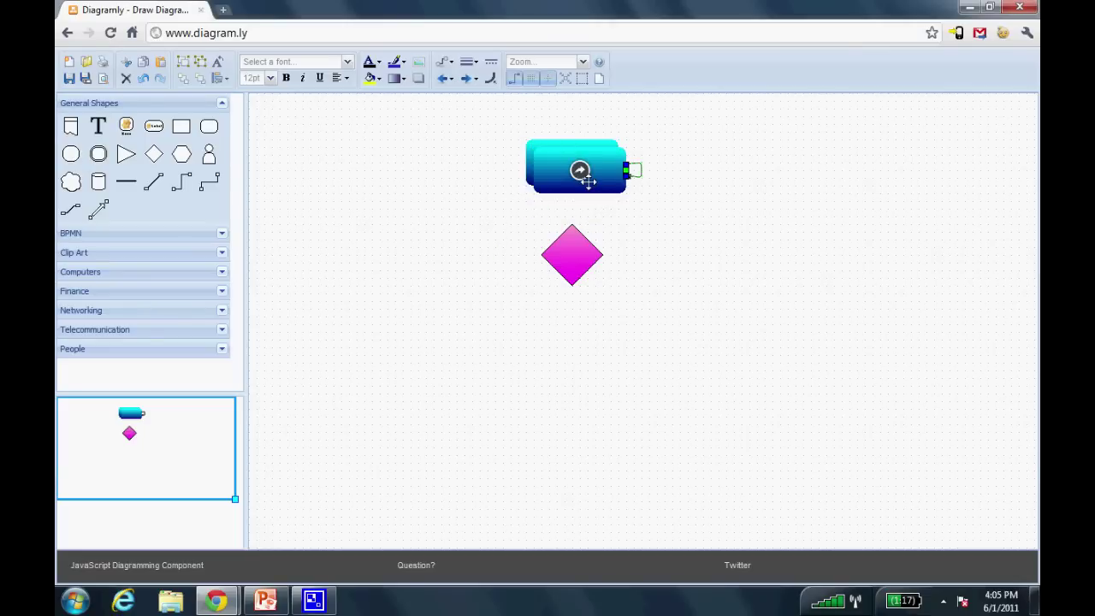
key(Delete)
click(610, 176)
drag(611, 175, 514, 367)
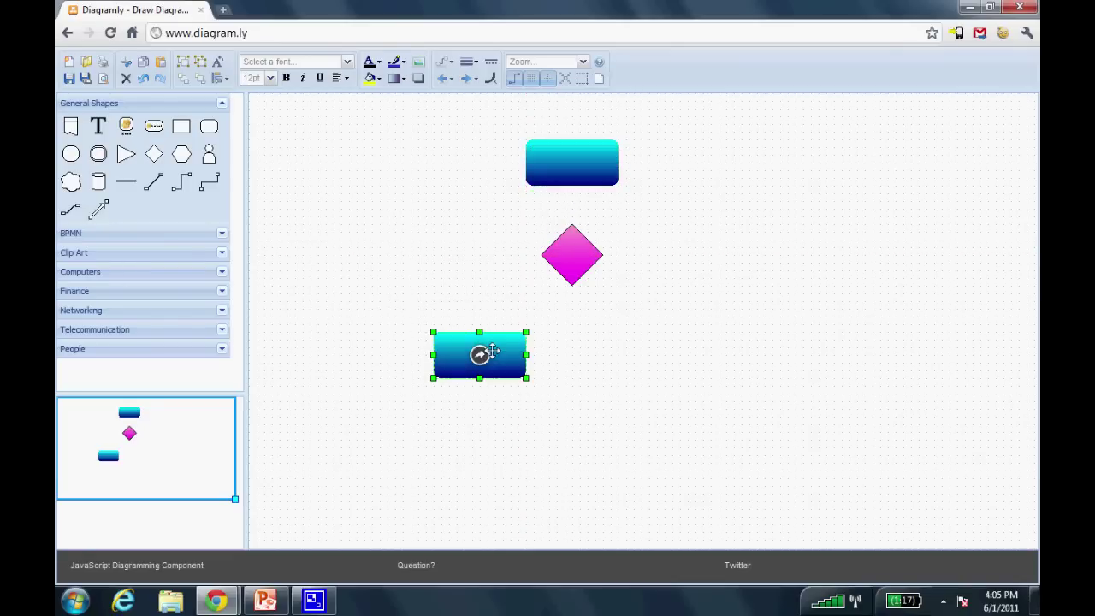
- Duplicate the lower rounded rectangle and place the copy level with it, below and right of the rhombus
right_click(479, 355)
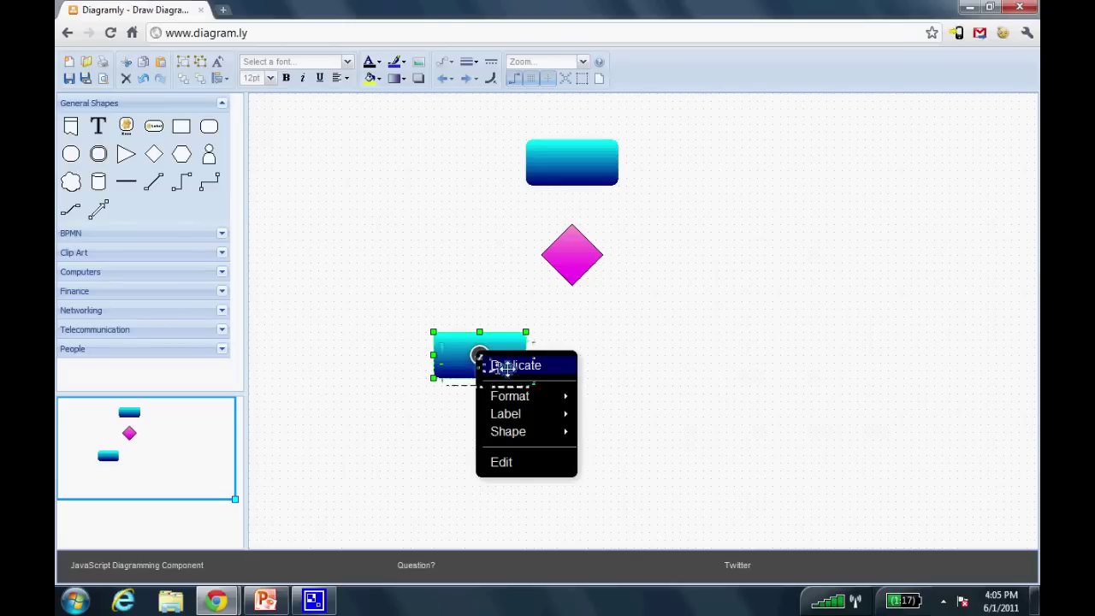
click(487, 364)
drag(513, 367, 692, 363)
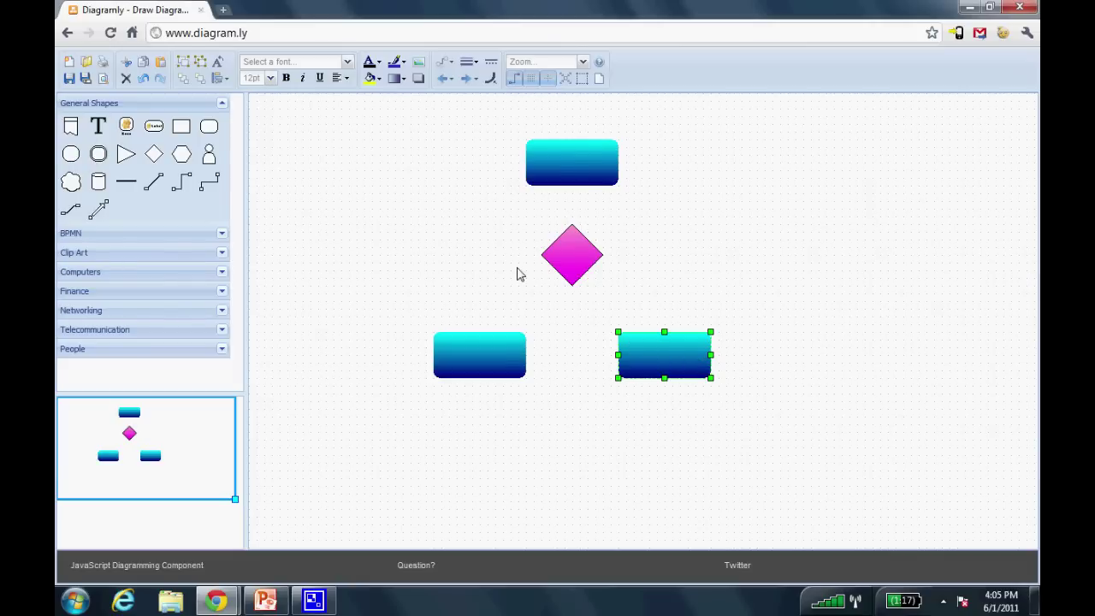
- Label the top rounded rectangle "Reception gives call to Sales Manager" and the rhombus "Mgr Assigns Call"
click(556, 159)
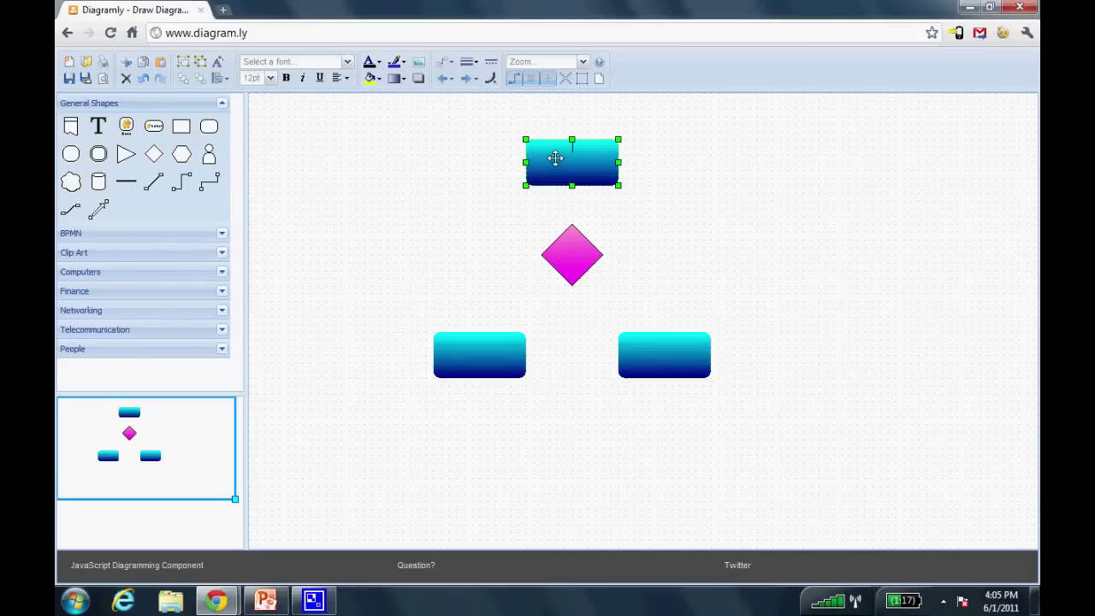
text(Reception)
key(Return)
text(gives call to Sales Manag)
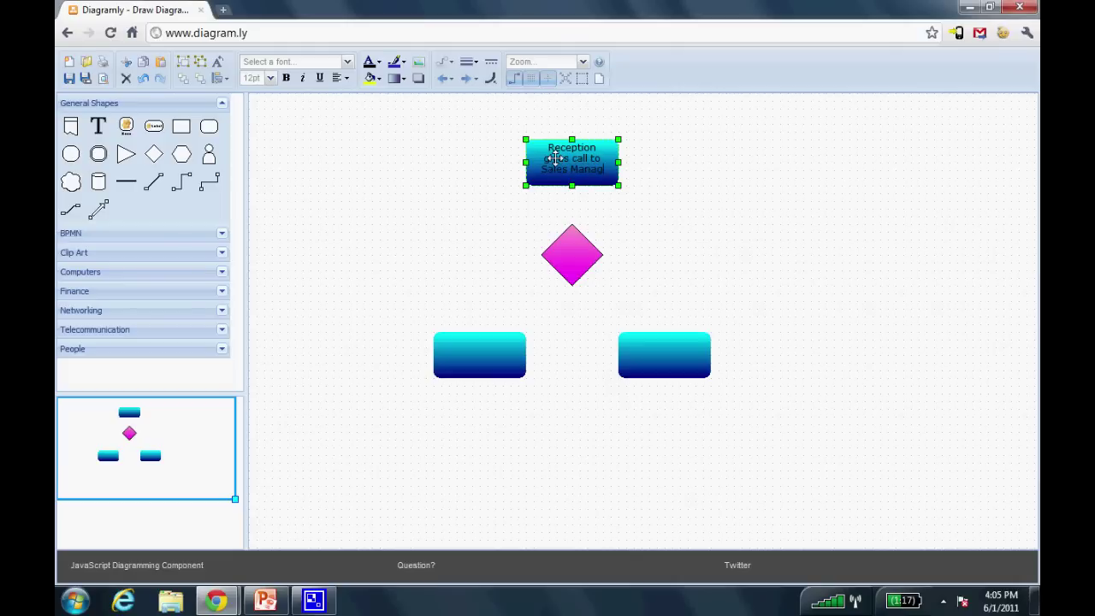
text(er)
click(571, 267)
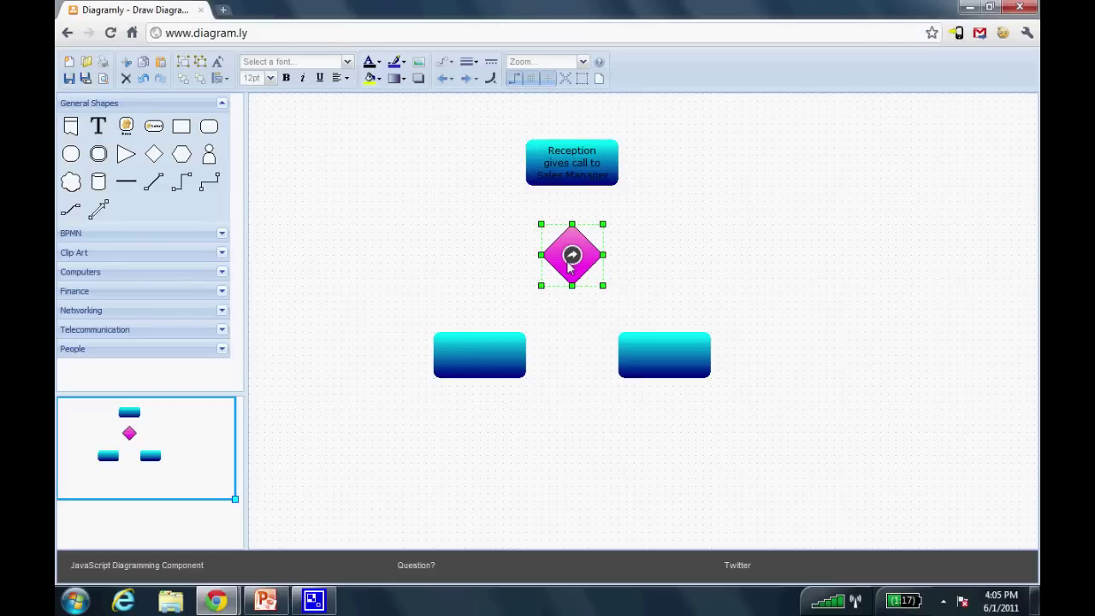
text(Mgr Assigns Call)
- Label the two lower rounded rectangles "Sales Person #1" and "Sales Person #2", from left to right
click(484, 357)
click(483, 357)
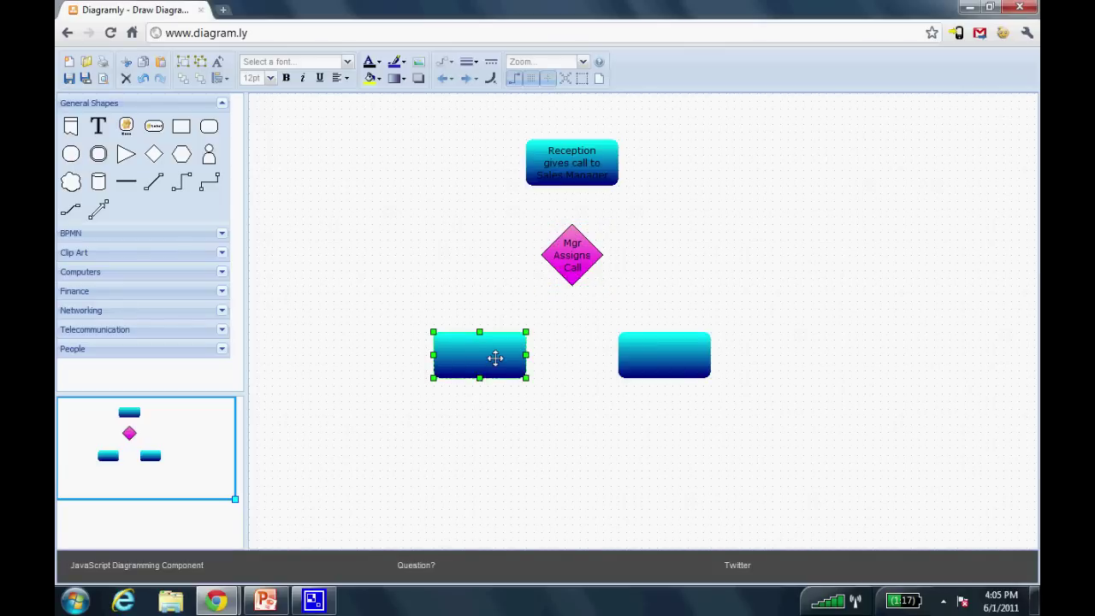
text(Sales Person)
key(Return)
text(#1)
click(689, 364)
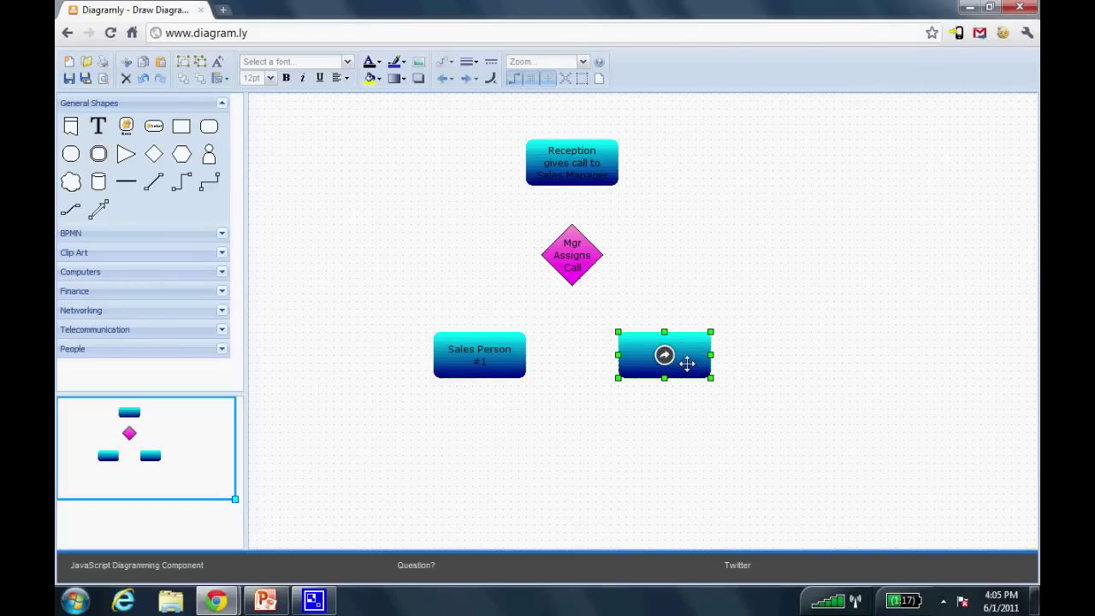
text(Sales P)
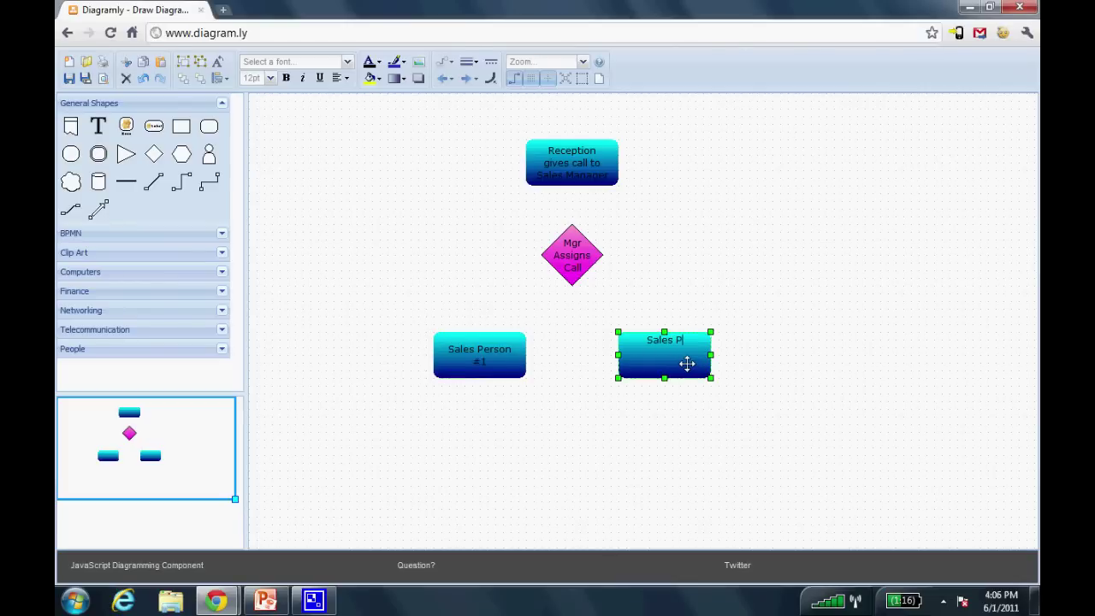
text(erson #2)
- Make the label of the top rounded rectangle bold and white
click(587, 180)
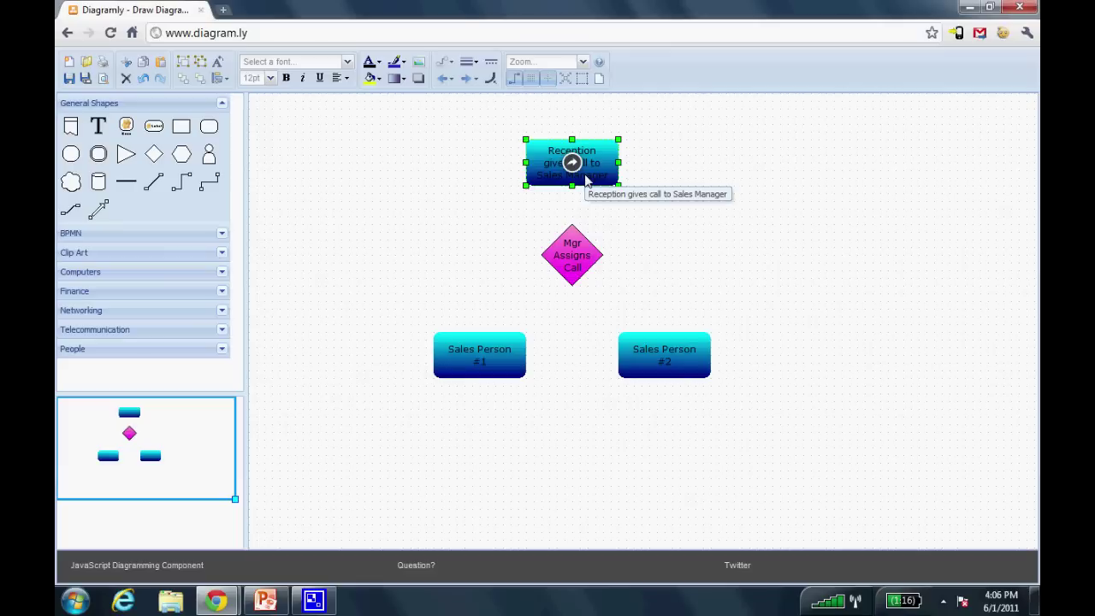
double_click(585, 176)
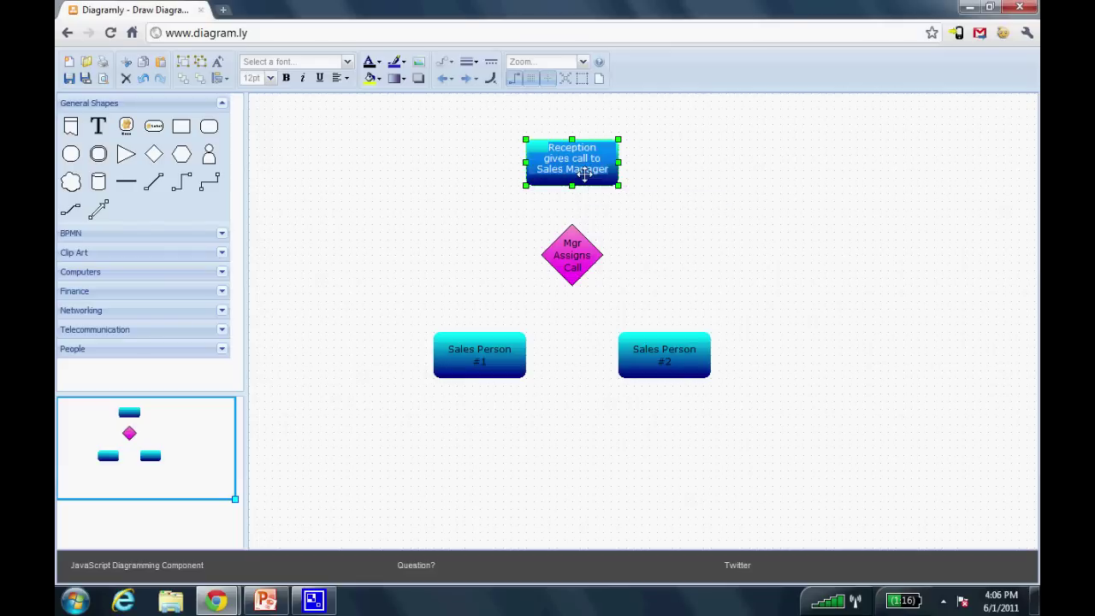
click(287, 79)
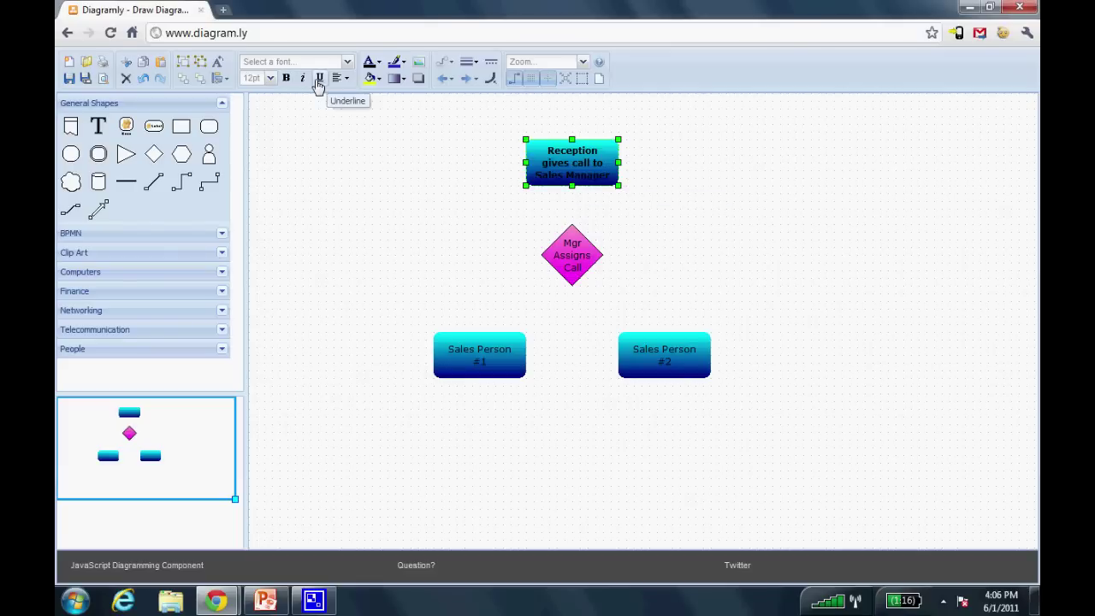
click(378, 65)
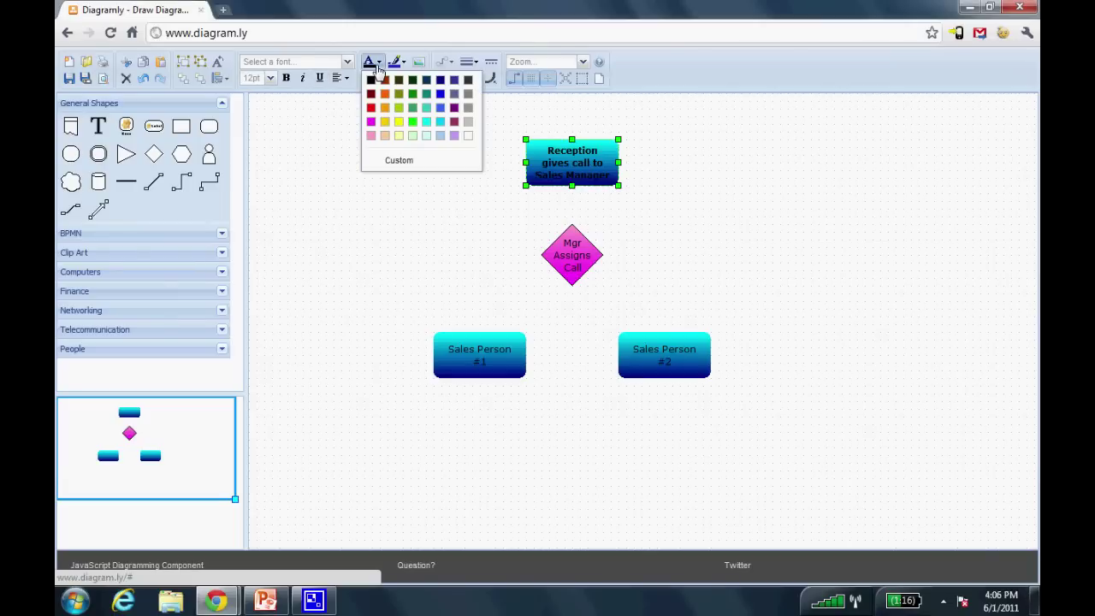
click(468, 137)
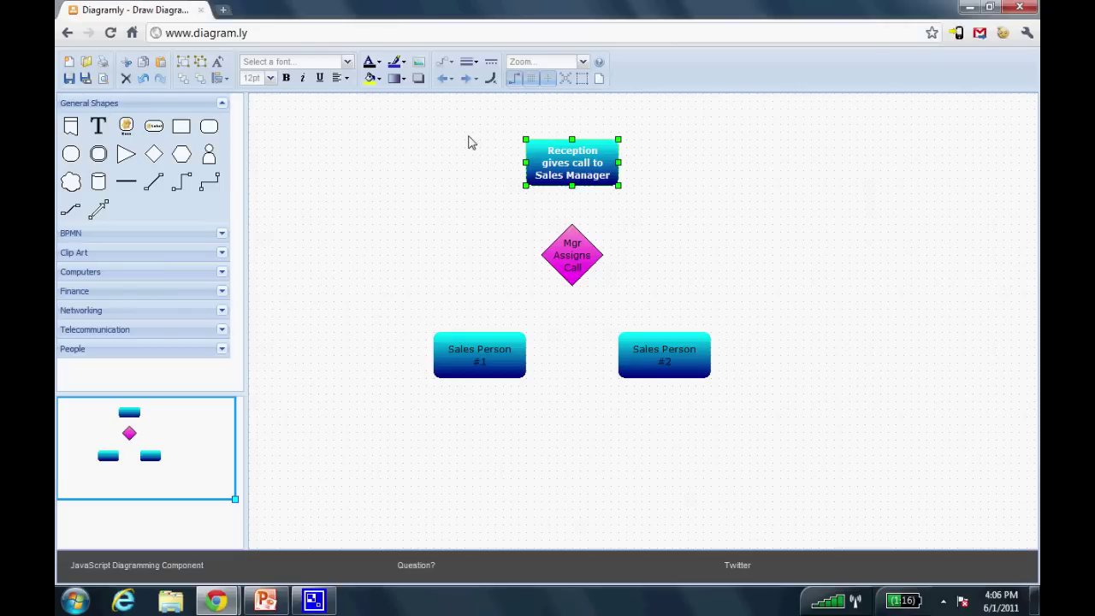
- Make the "Mgr Assigns Call" label in the rhombus bold
click(556, 254)
double_click(557, 254)
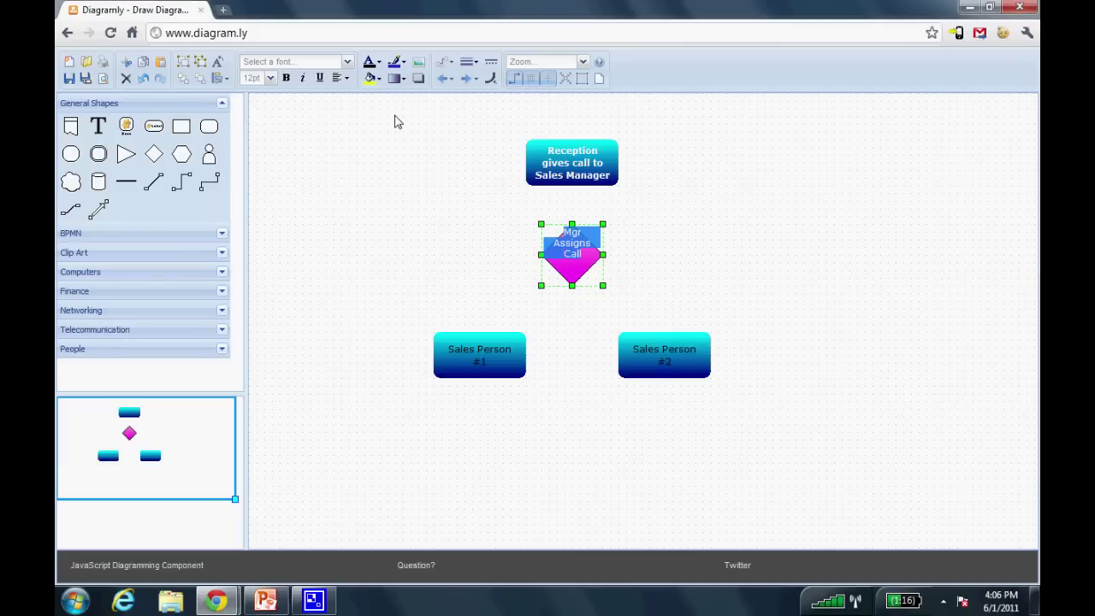
click(287, 79)
click(287, 78)
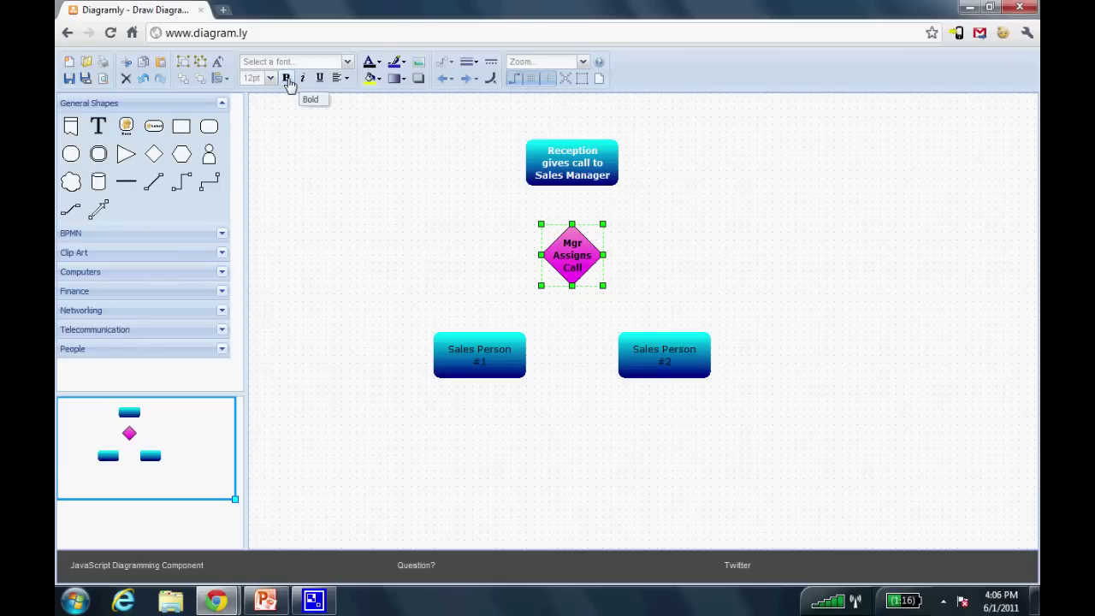
- Set the "Sales Person #1" label to 14pt and bold
click(501, 363)
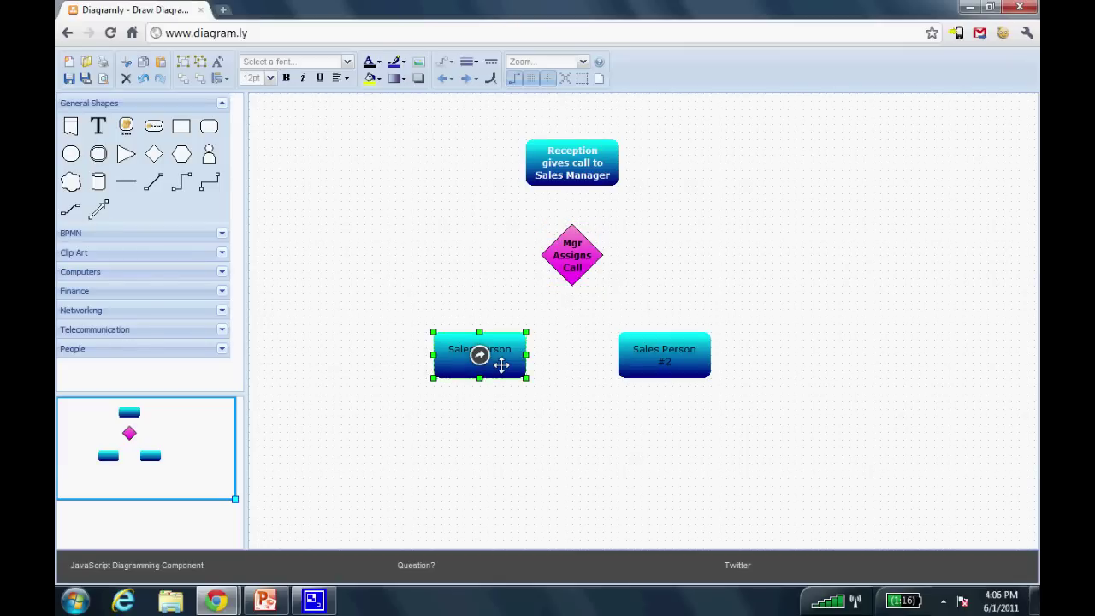
double_click(502, 365)
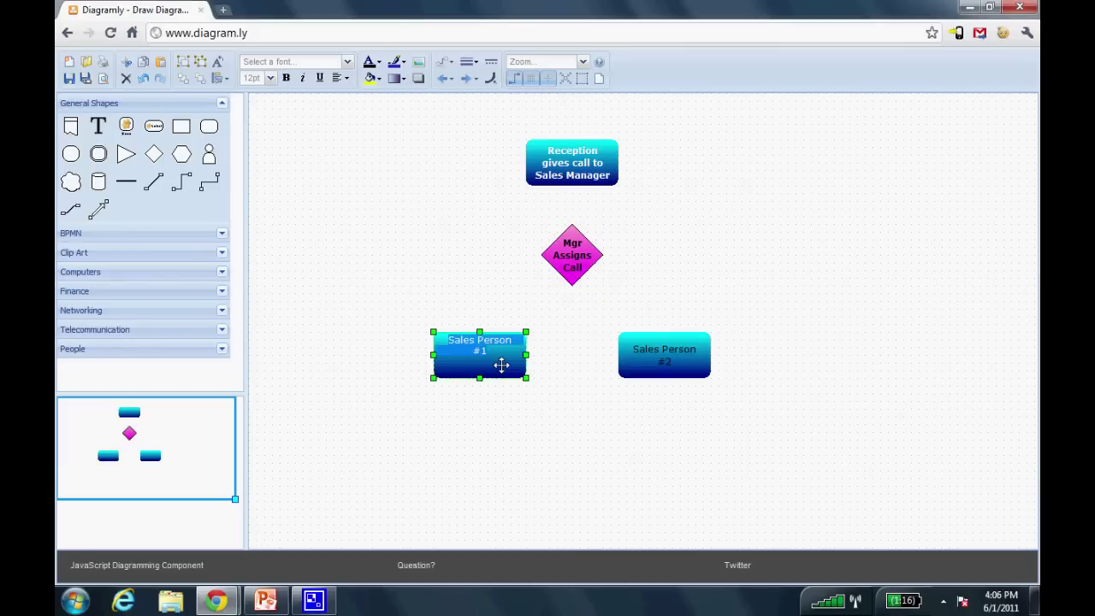
click(269, 79)
click(257, 167)
click(288, 80)
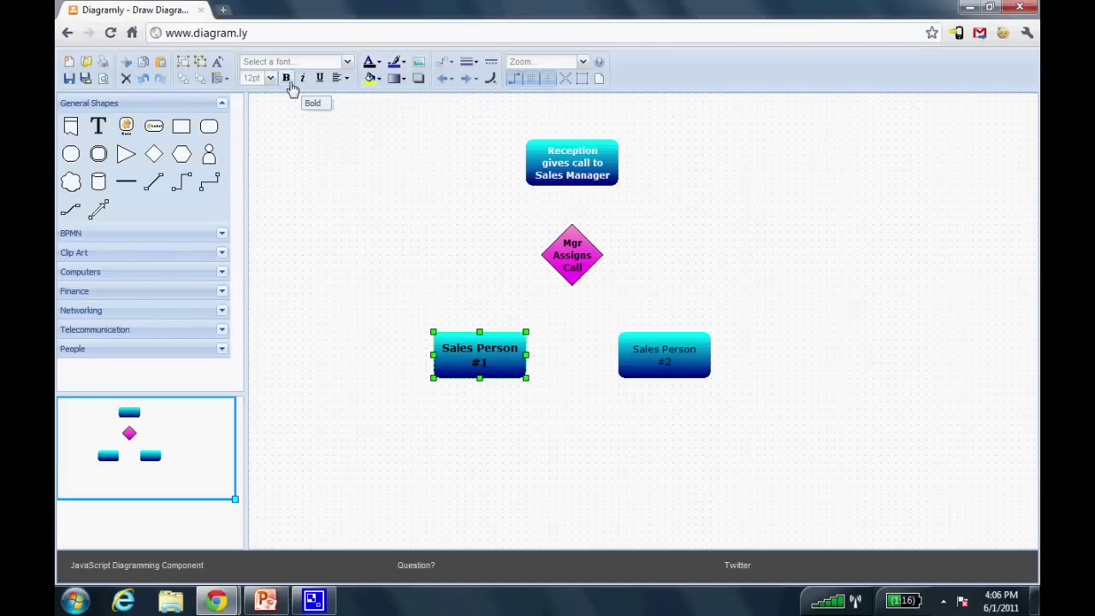
- Make the "Sales Person #2" label bold and set its font size to 14pt
click(627, 339)
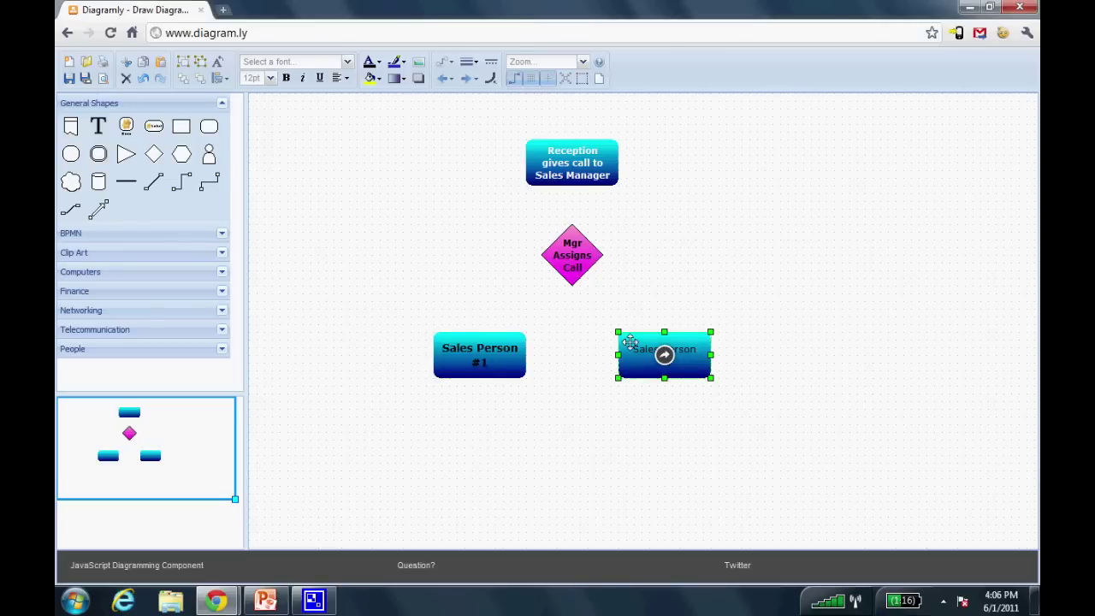
double_click(629, 342)
click(287, 79)
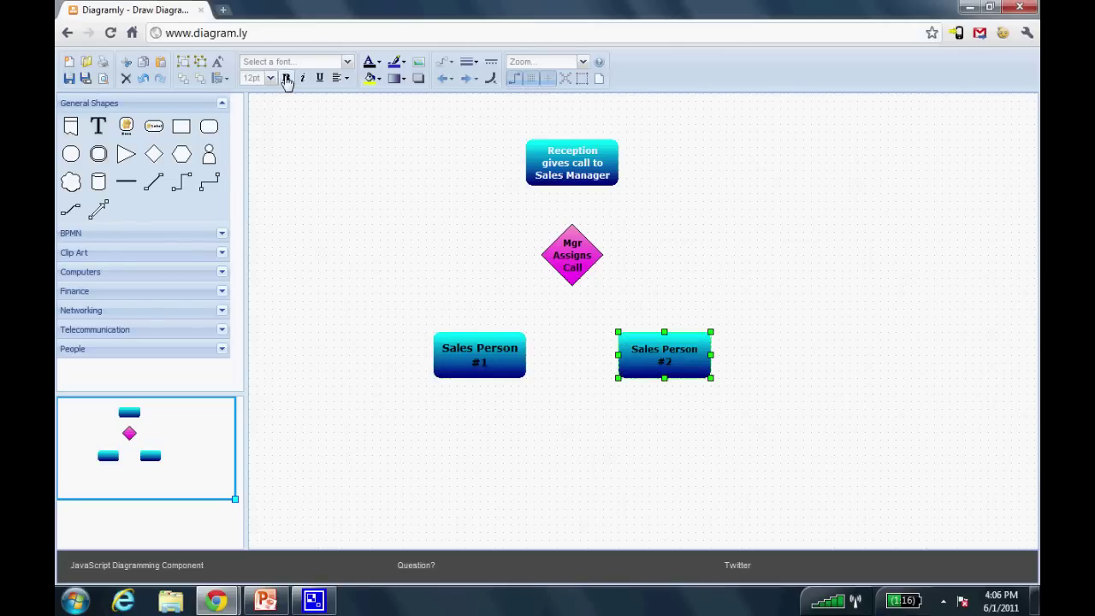
click(271, 79)
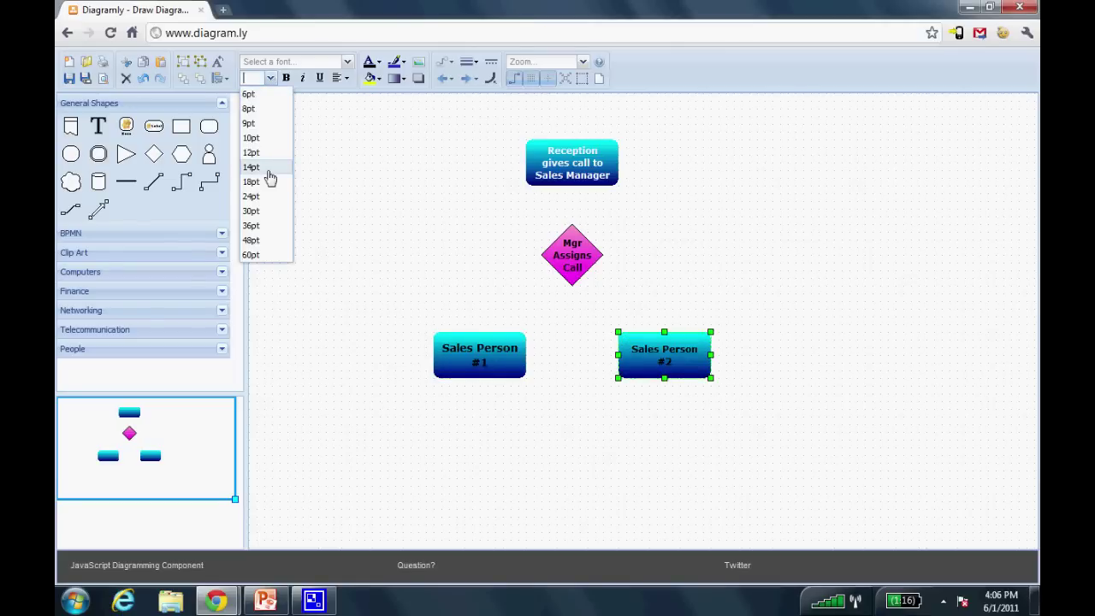
click(270, 171)
click(444, 301)
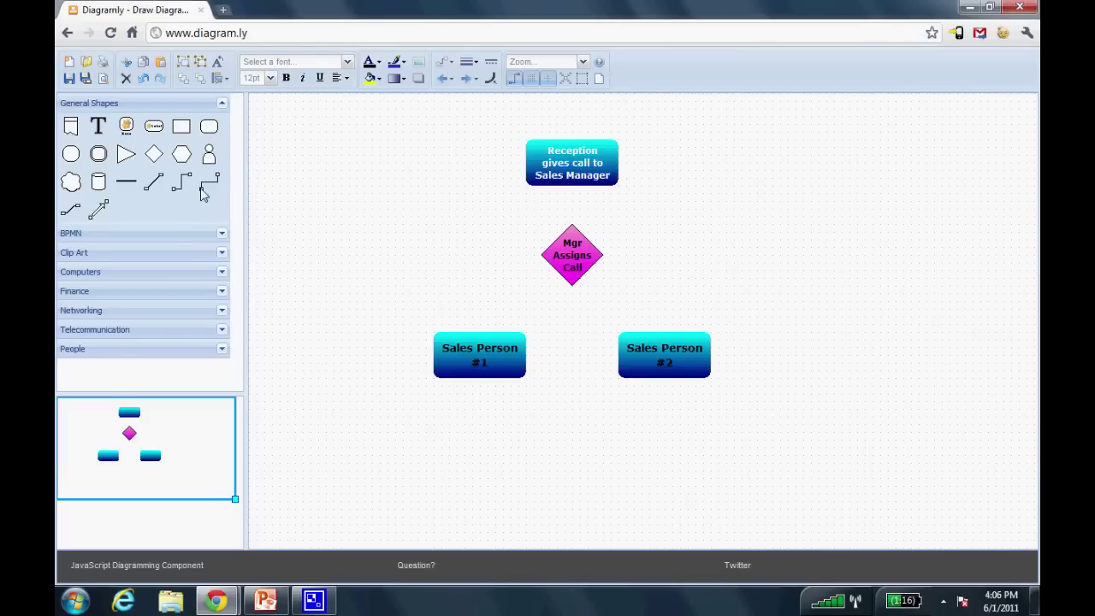
- Add a connector from the bottom of the top rounded rectangle to the top of the rhombus
drag(203, 195, 433, 242)
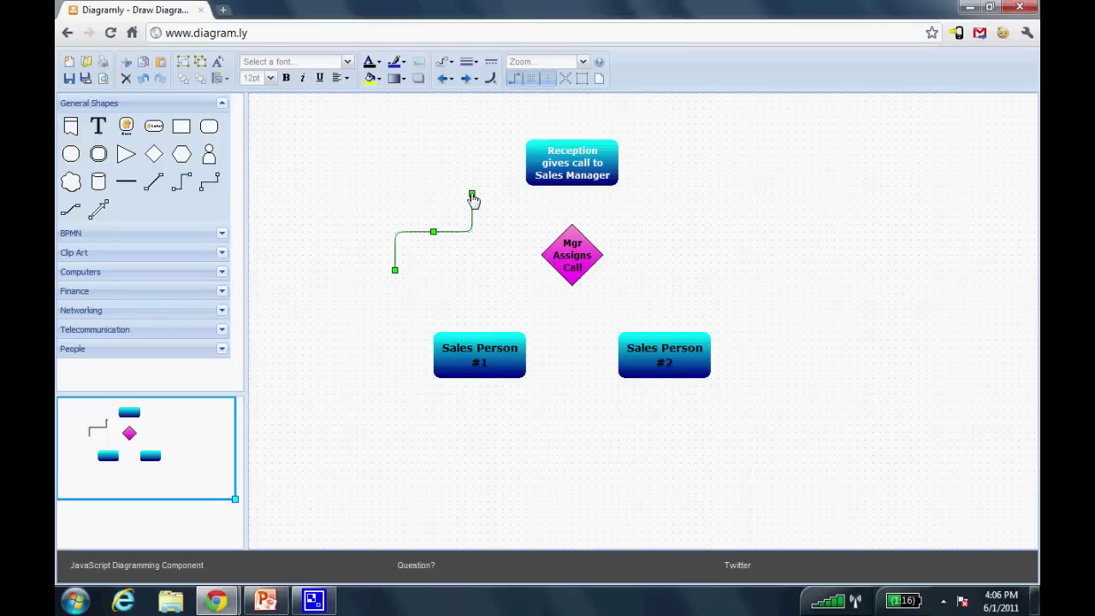
drag(473, 199, 572, 231)
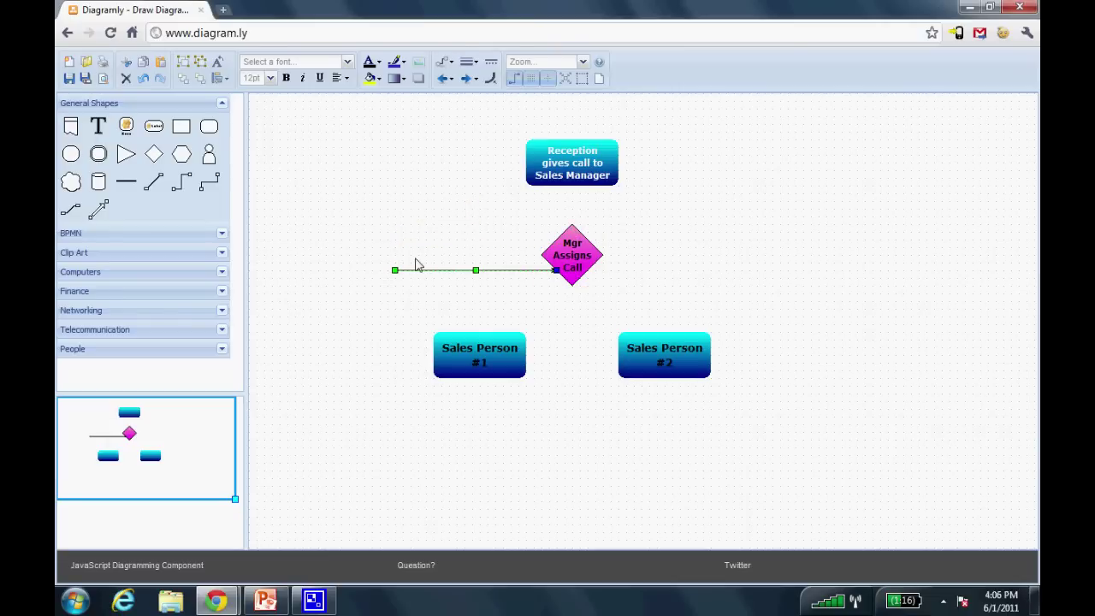
drag(394, 275, 556, 188)
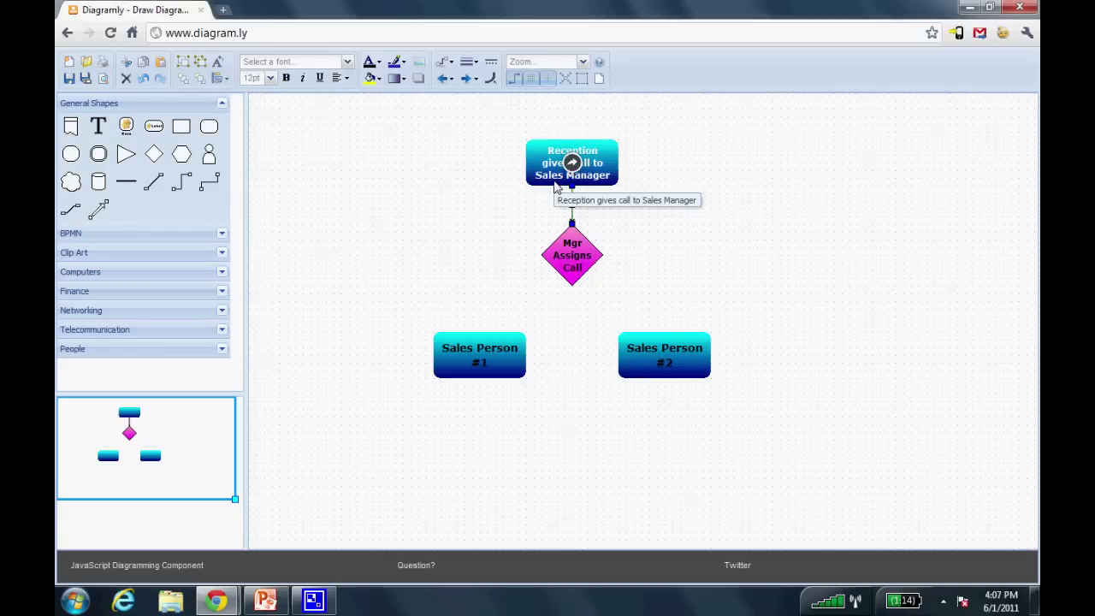
click(529, 236)
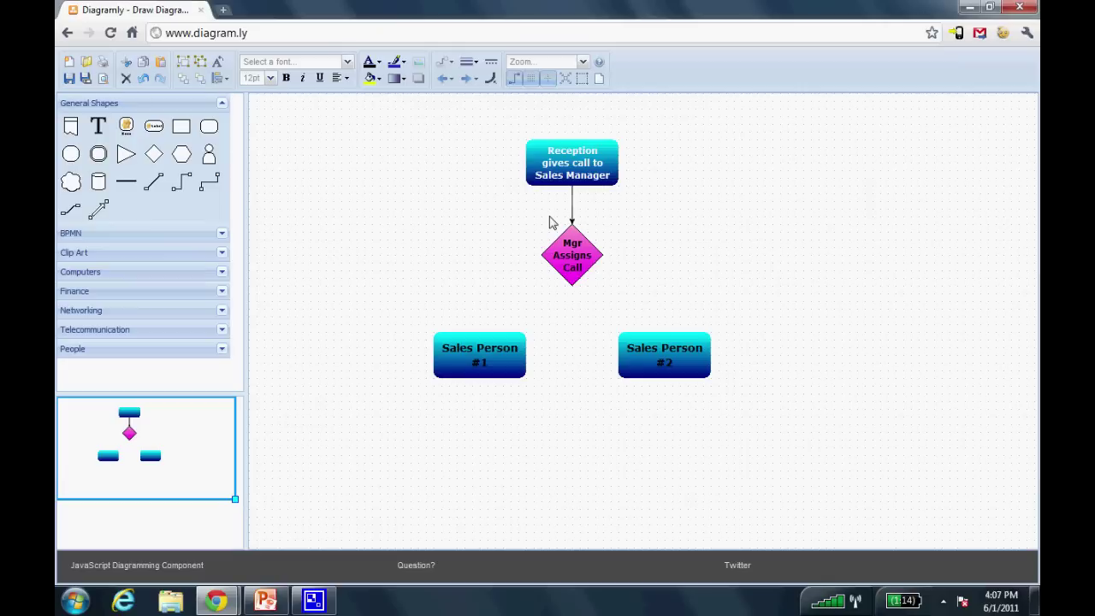
- Set the line width of the connector between the top rectangle and the rhombus to 3px
click(570, 220)
click(470, 68)
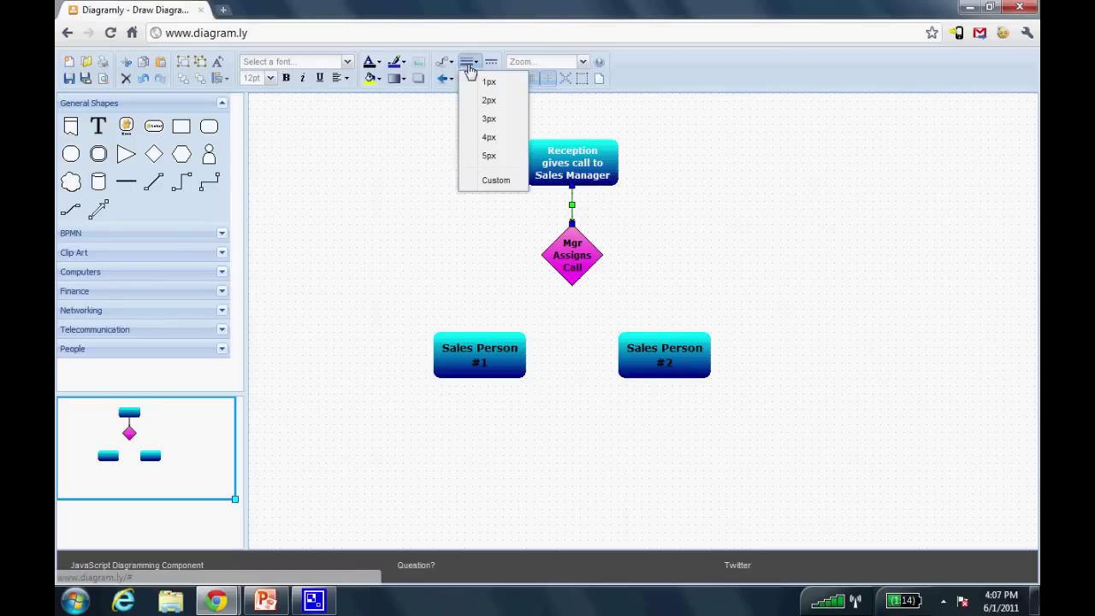
click(488, 119)
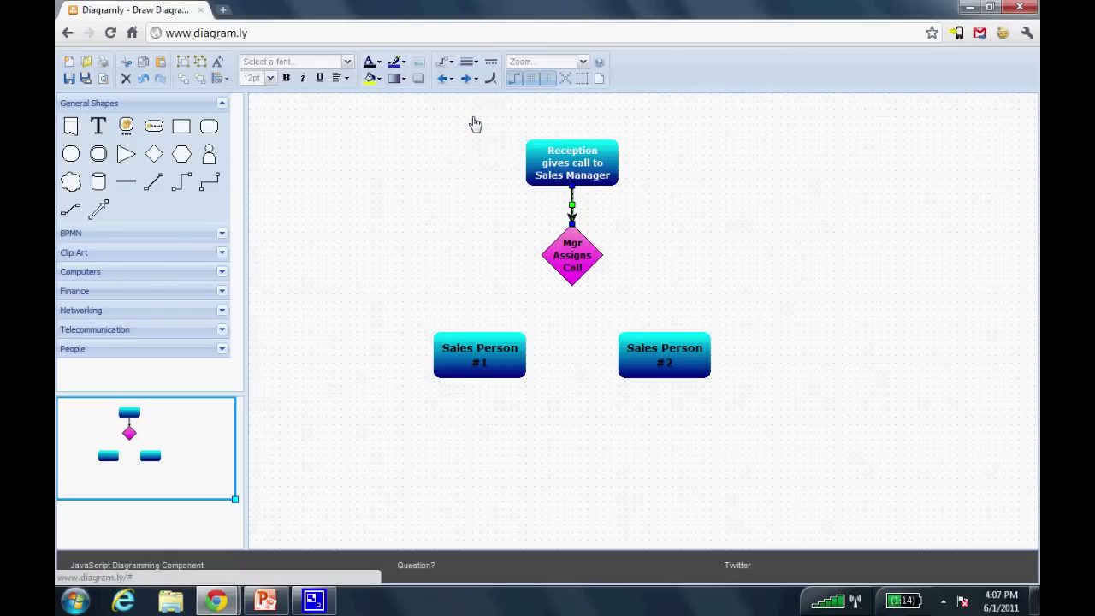
click(456, 211)
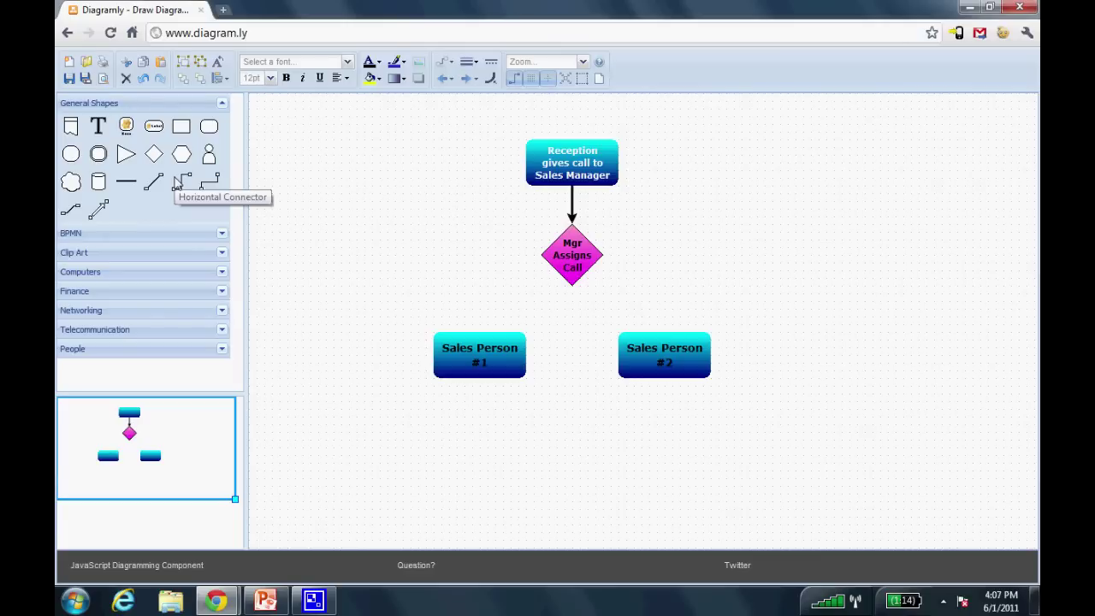
- Add a connector from the bottom of the rhombus to the top of the "Sales Person #1" rectangle
drag(176, 182, 481, 344)
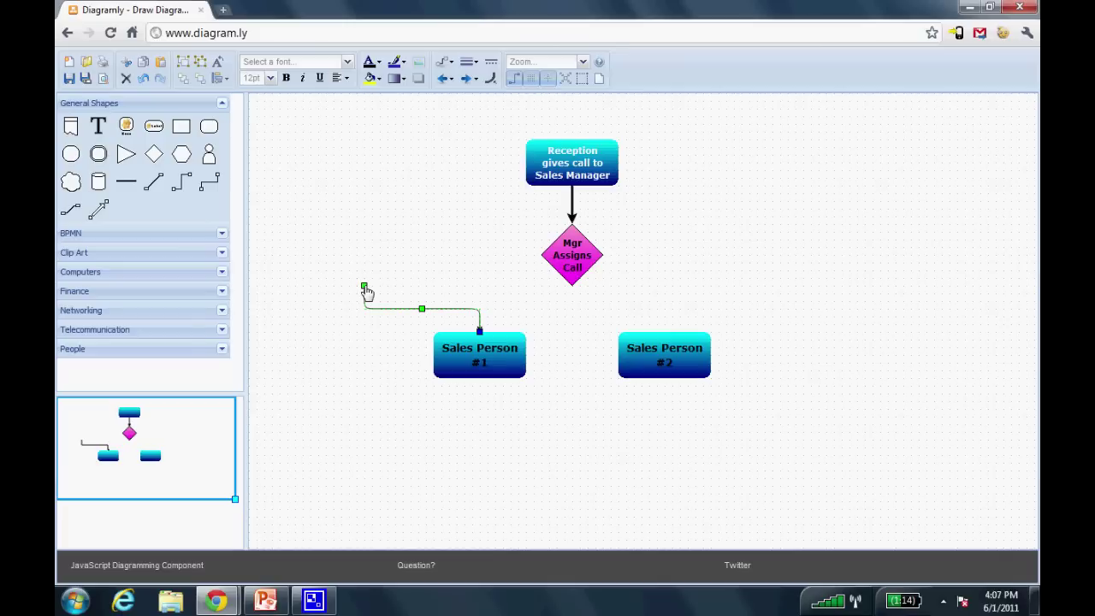
drag(366, 292, 567, 272)
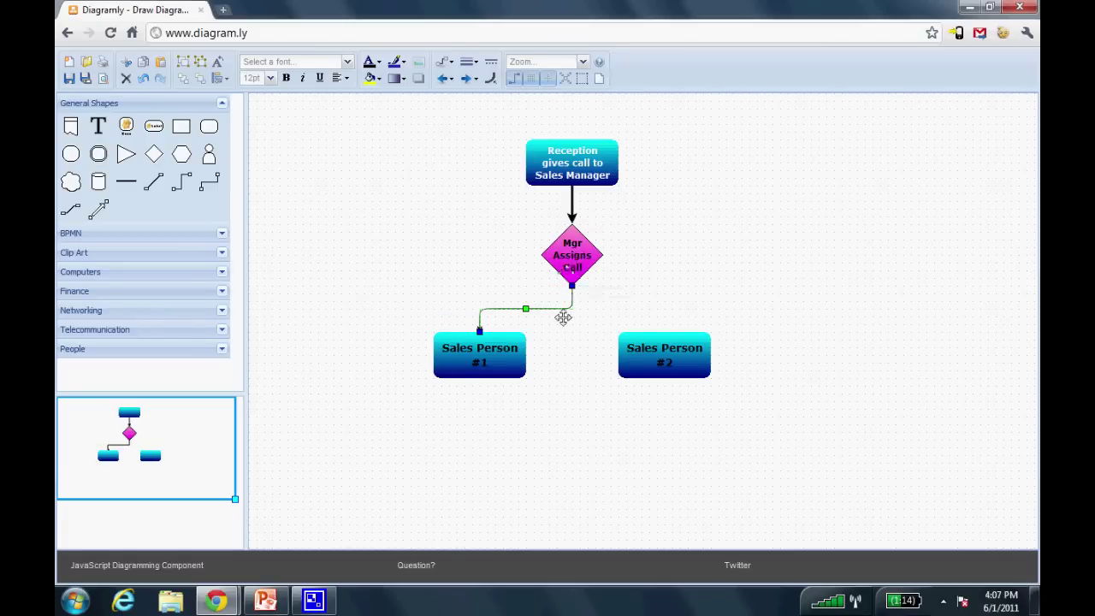
click(565, 360)
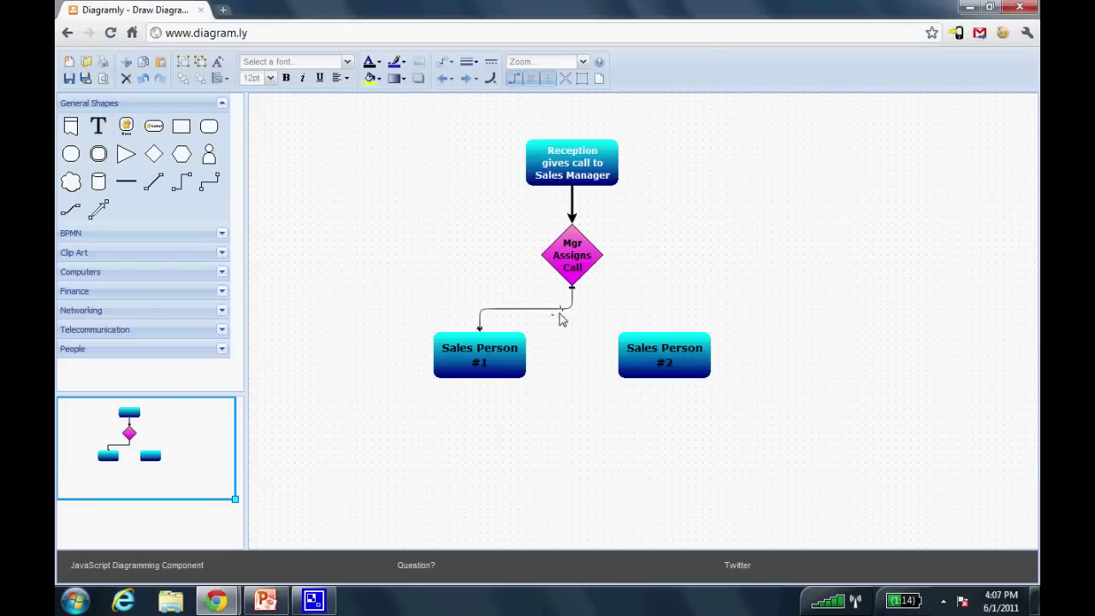
- Give the connector to "Sales Person #1" square corners and a line width of 3px
click(557, 310)
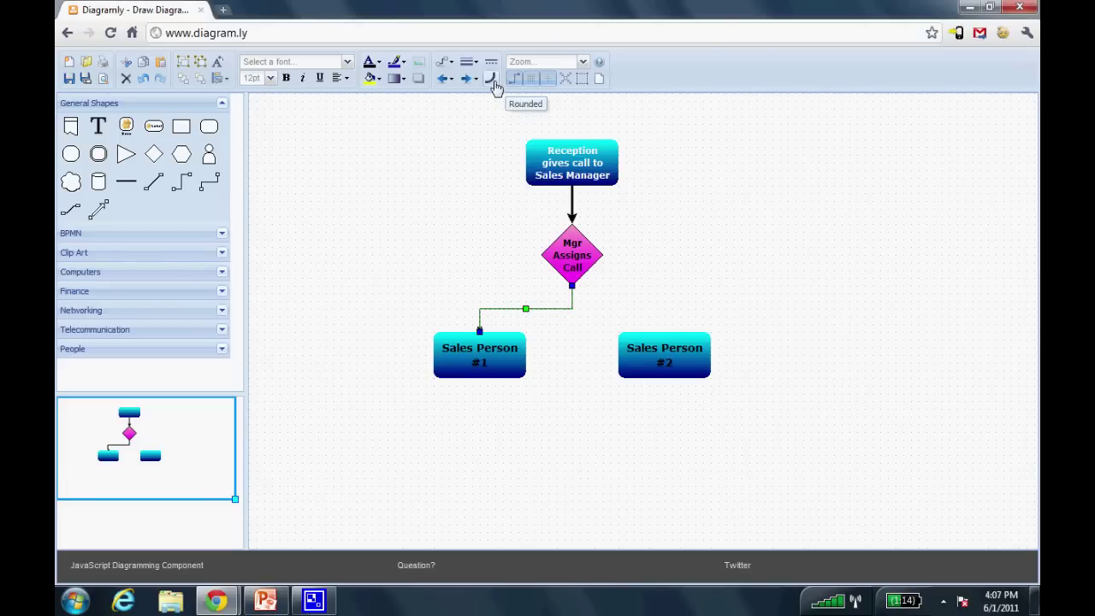
click(466, 64)
click(468, 119)
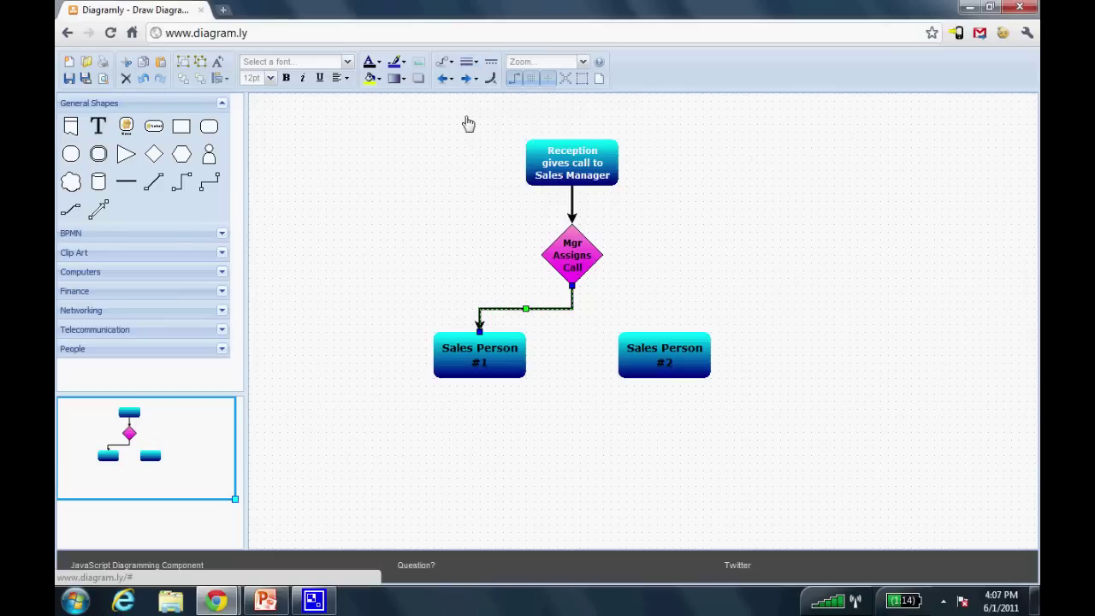
click(396, 228)
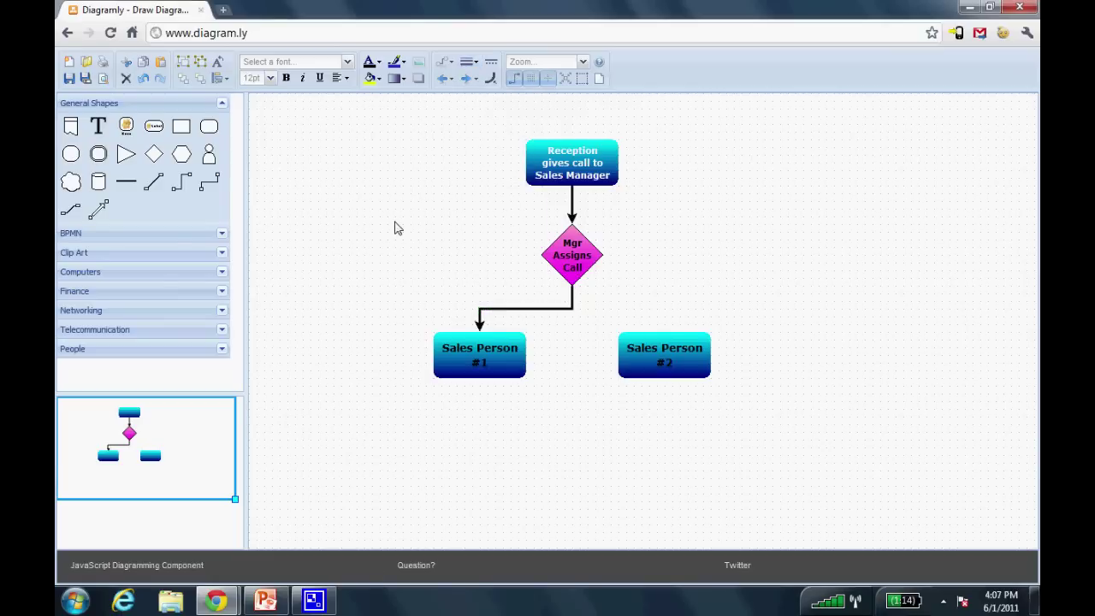
- Add a connector from the bottom corner of the rhombus to the top of the "Sales Person #2" rectangle
drag(169, 203, 612, 253)
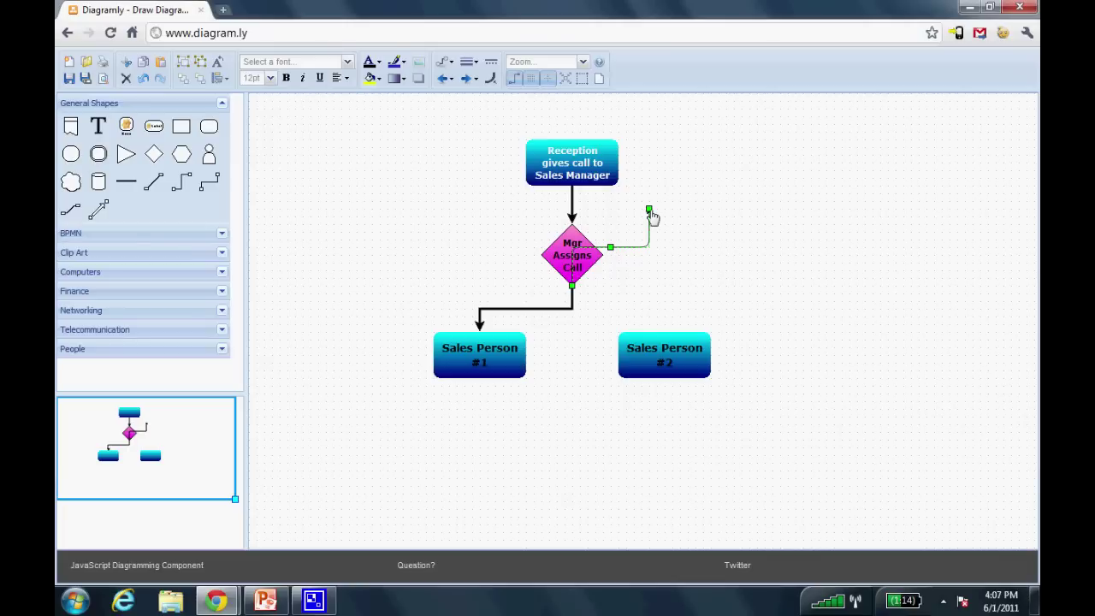
drag(652, 217, 673, 349)
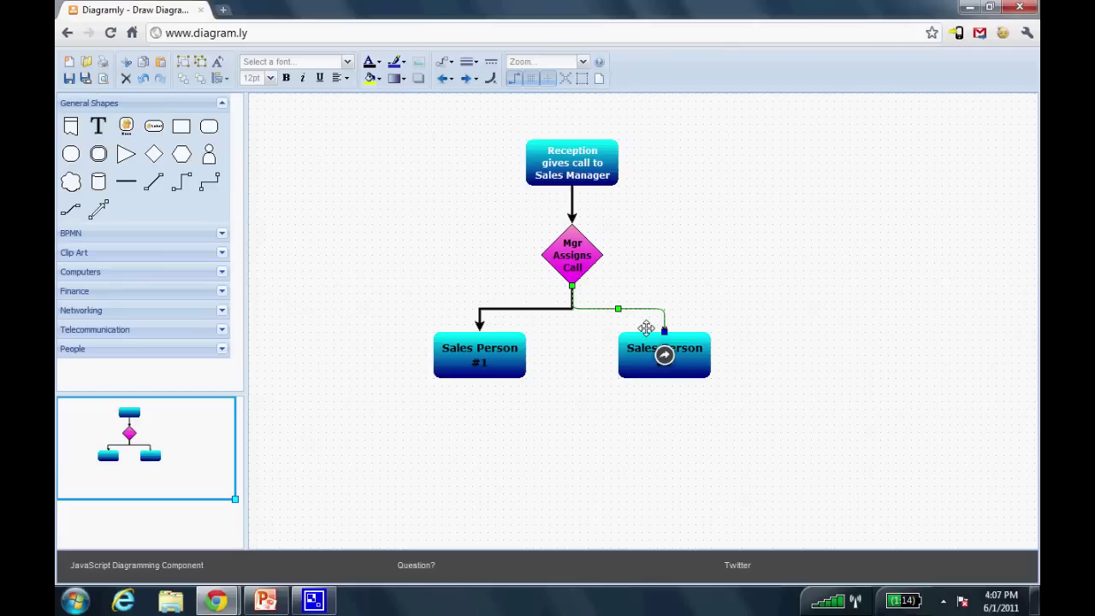
- Attach the "Sales Person #2" connector to the rhombus and give it square corners and a line width of 3px
drag(573, 292, 572, 257)
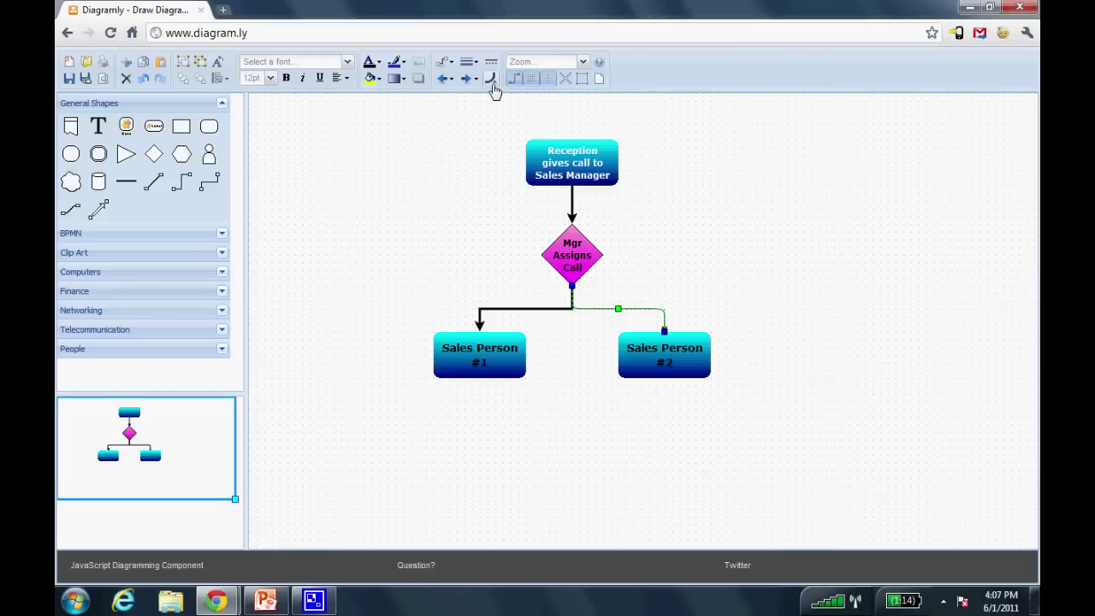
click(470, 62)
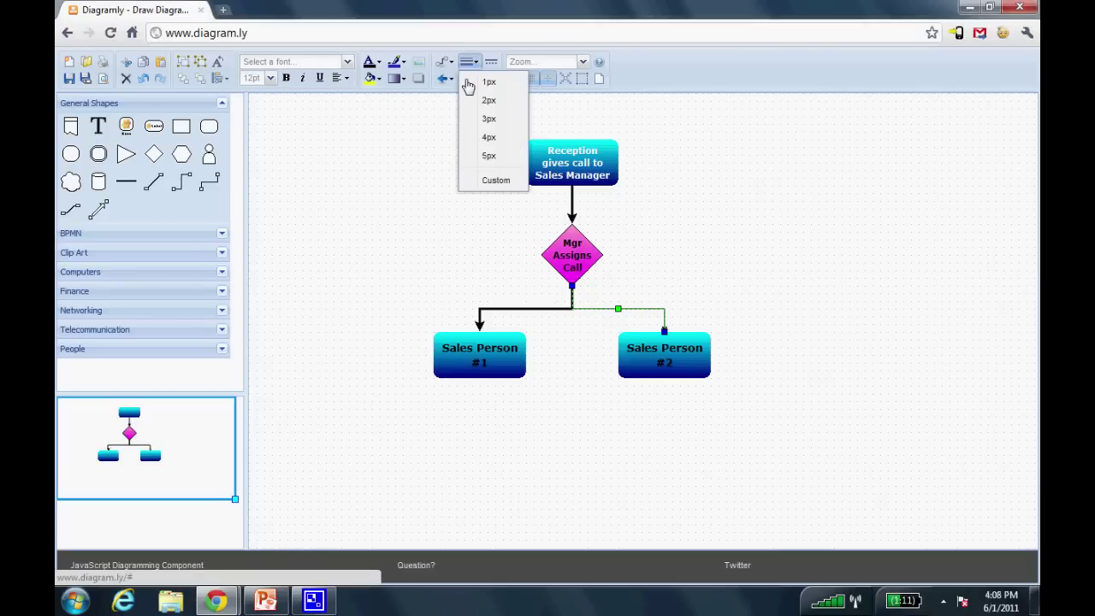
click(471, 124)
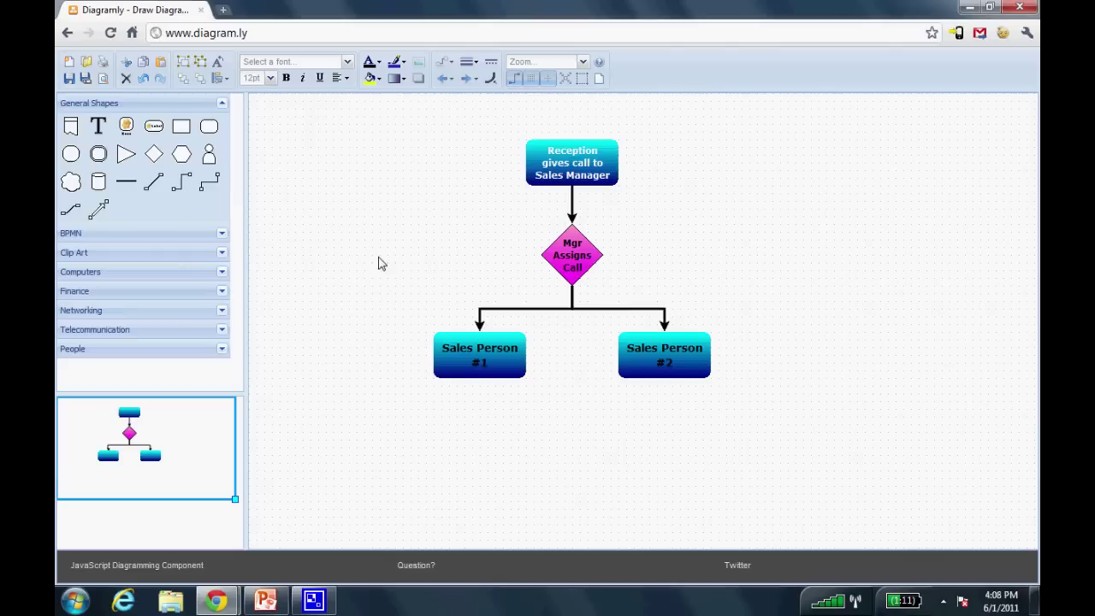
- Save the diagram in JPG format with the filename "Flow Chart", accepting "Flow Chart (1).jpg" as the file name on the Desktop
click(71, 81)
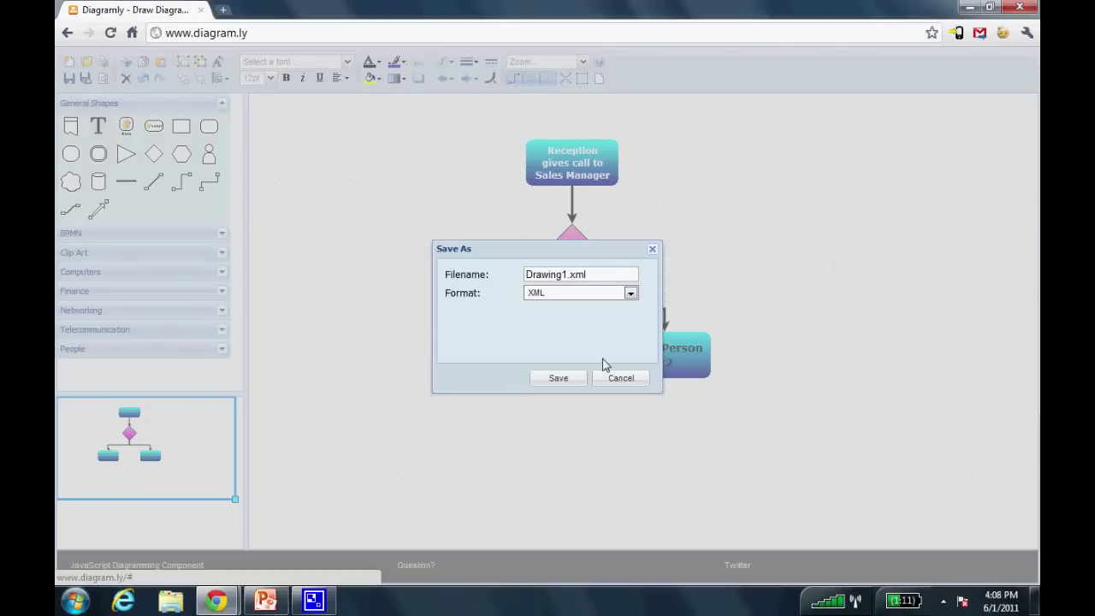
click(630, 294)
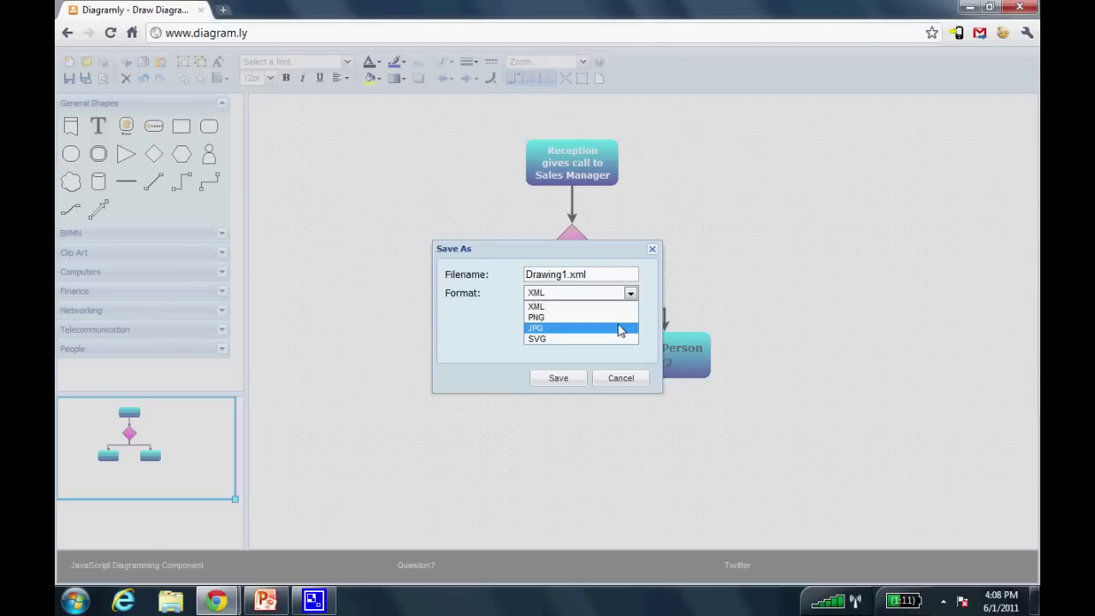
click(620, 328)
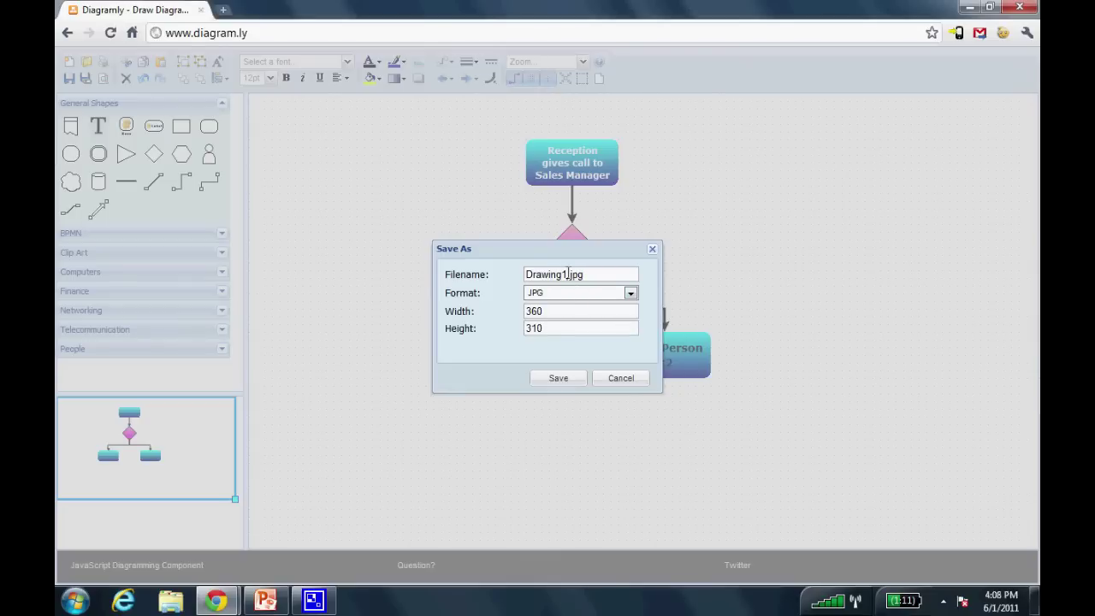
drag(562, 275, 515, 275)
key(Delete)
key(Delete)
text(Flow Chart)
click(558, 381)
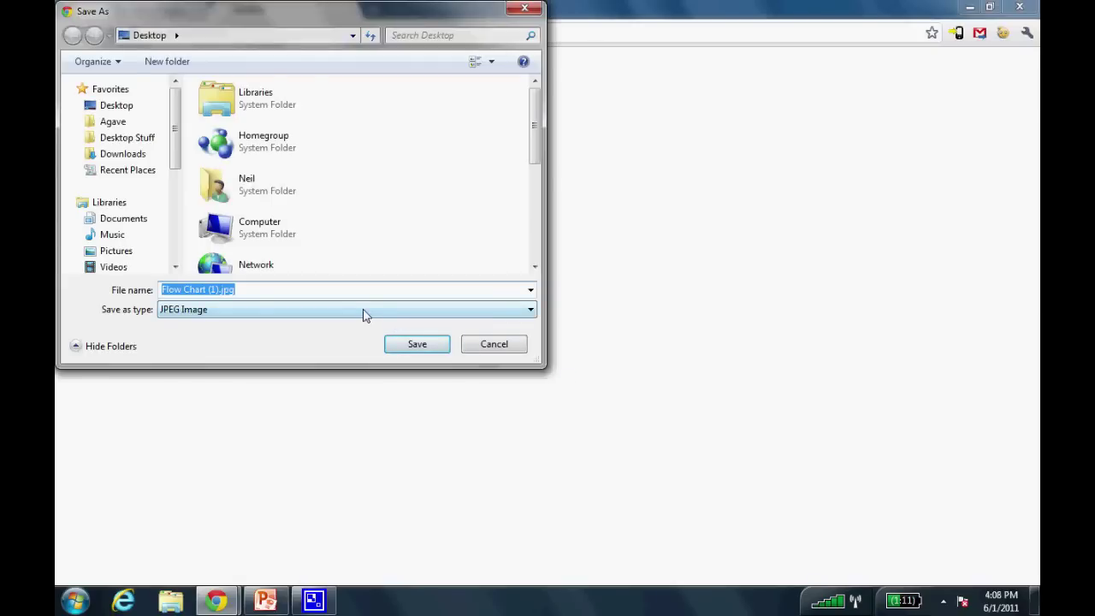
click(416, 344)
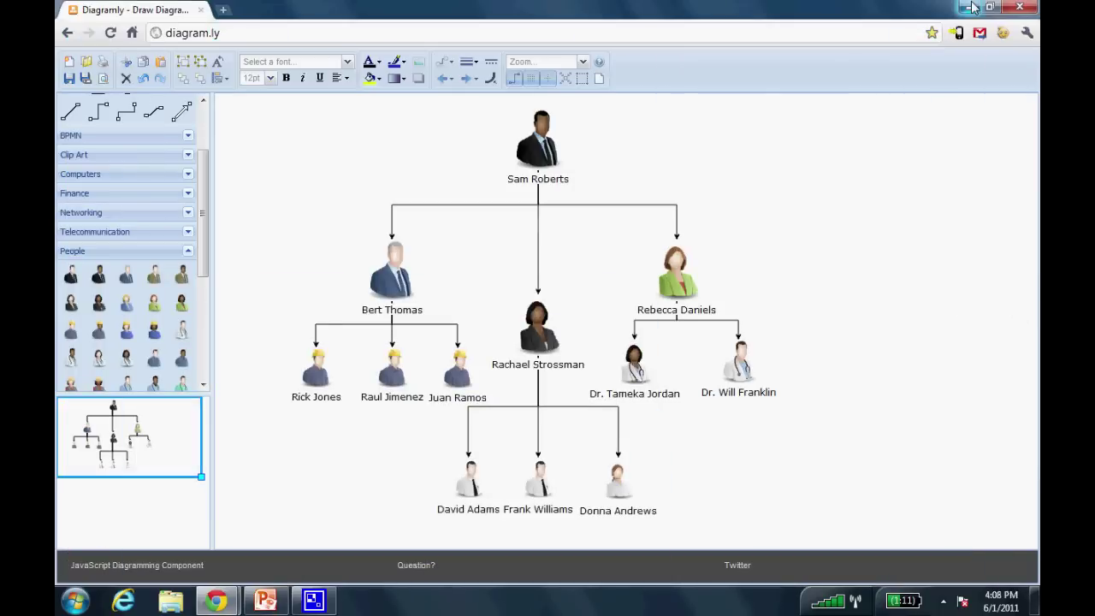
- Switch to PowerPoint and insert the picture "Flow Chart (1).jpg" from the Desktop into the content placeholder of the "Sales Process" slide
click(969, 7)
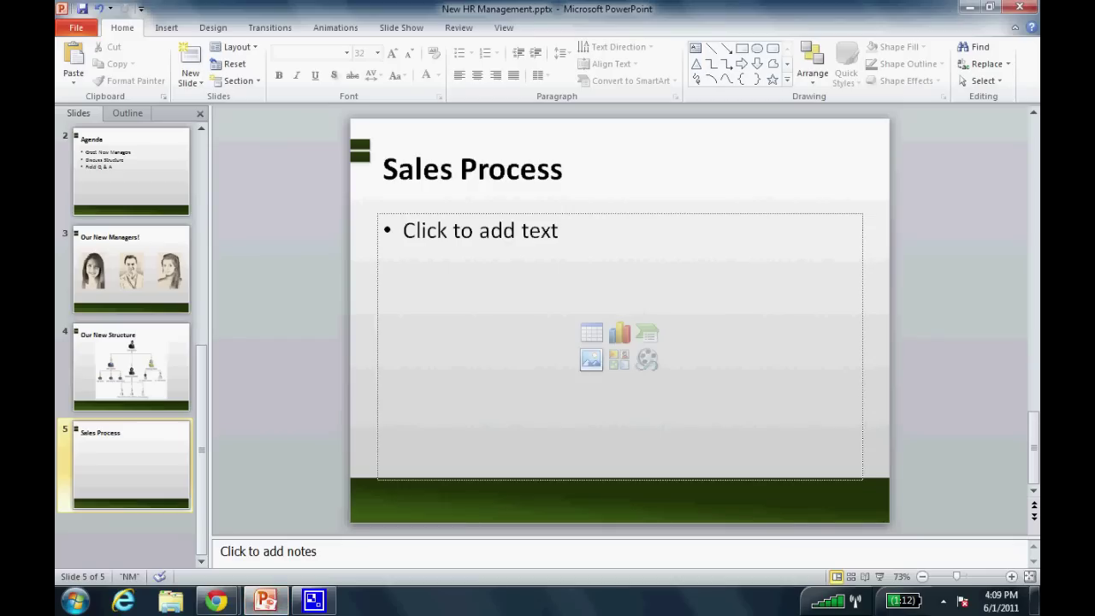
click(591, 360)
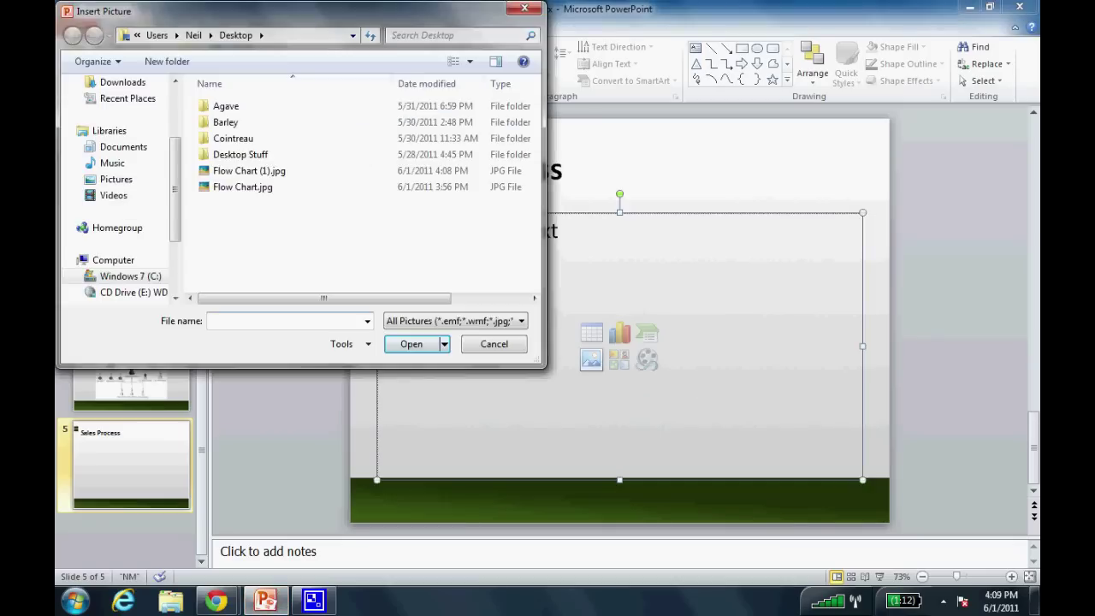
double_click(249, 170)
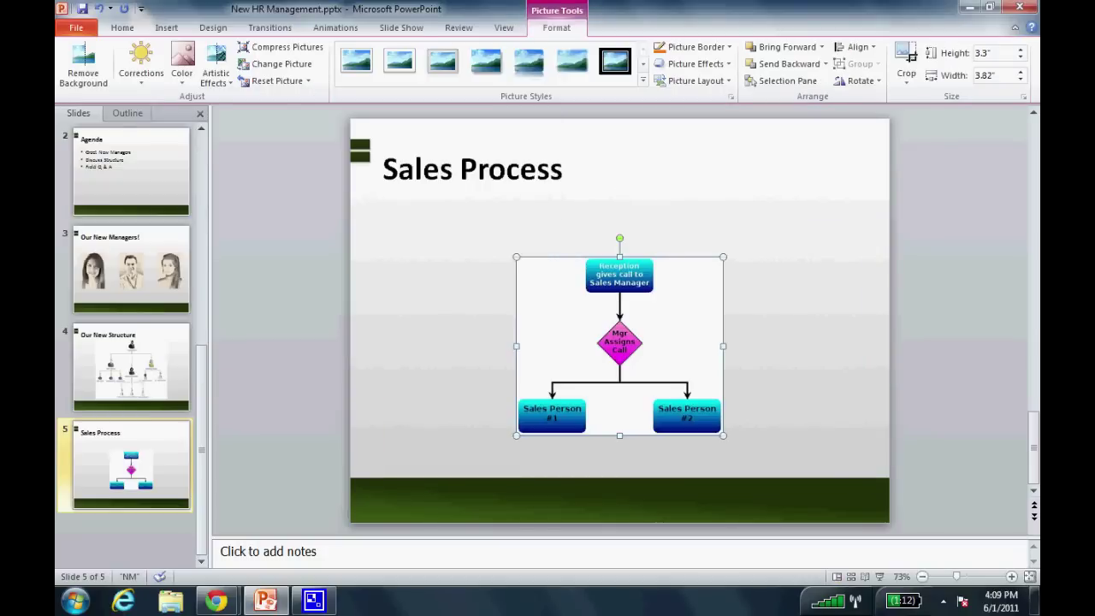
- Enlarge the flowchart picture to about 4.63" high by 5.37" wide and align it to the horizontal center of the slide
drag(515, 256, 464, 212)
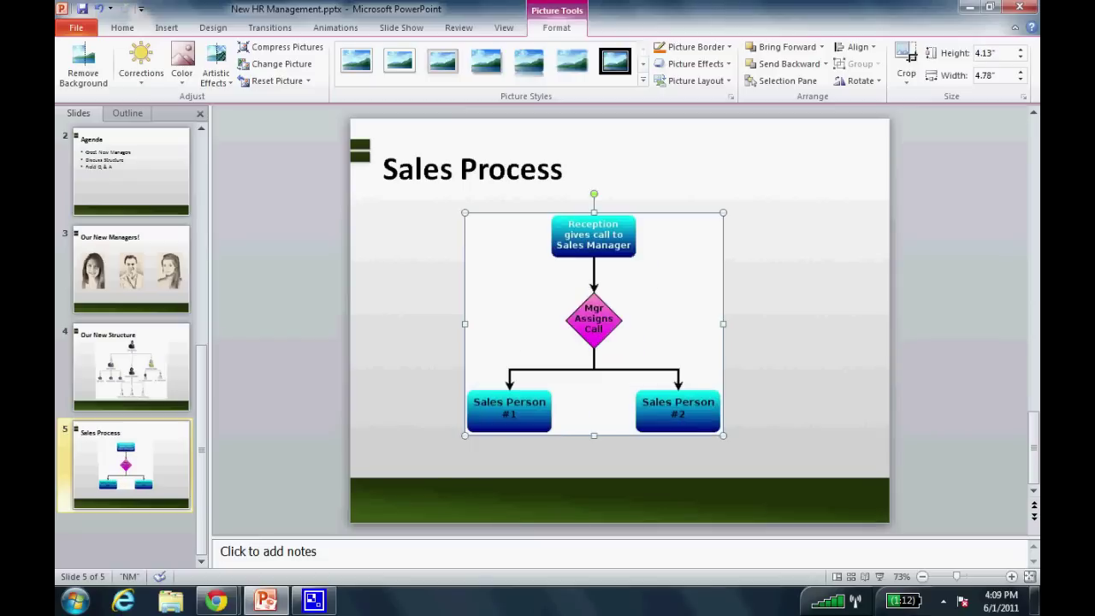
drag(723, 435, 754, 463)
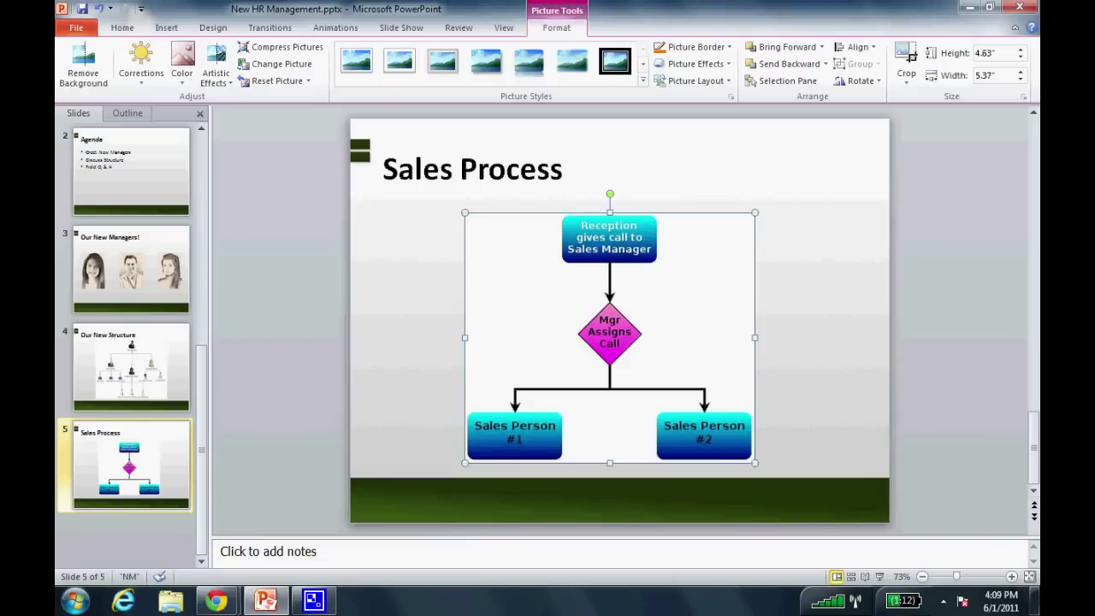
click(855, 47)
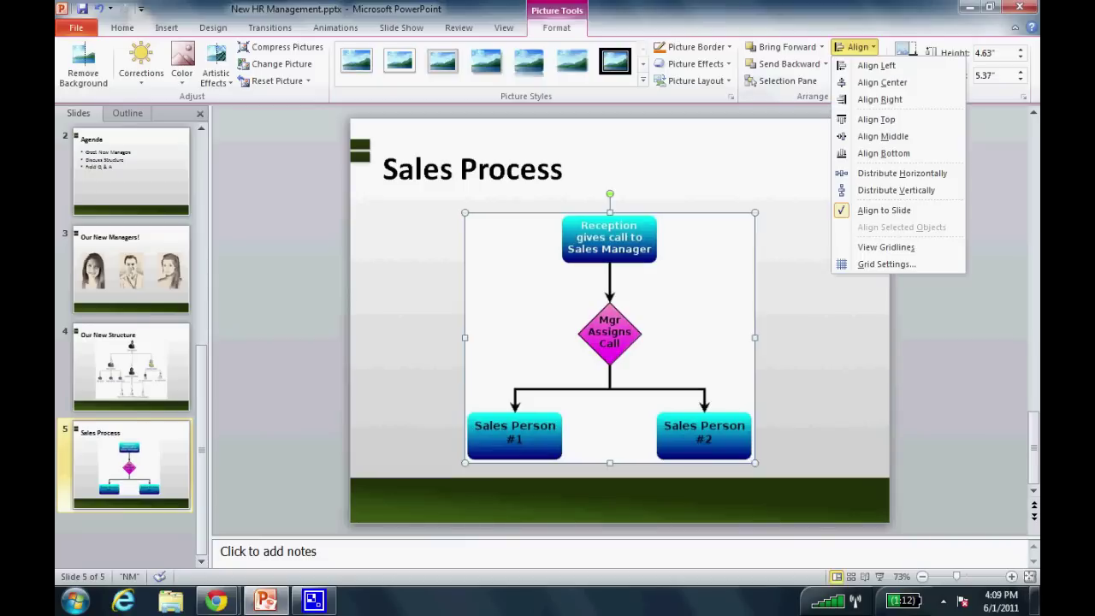
click(881, 82)
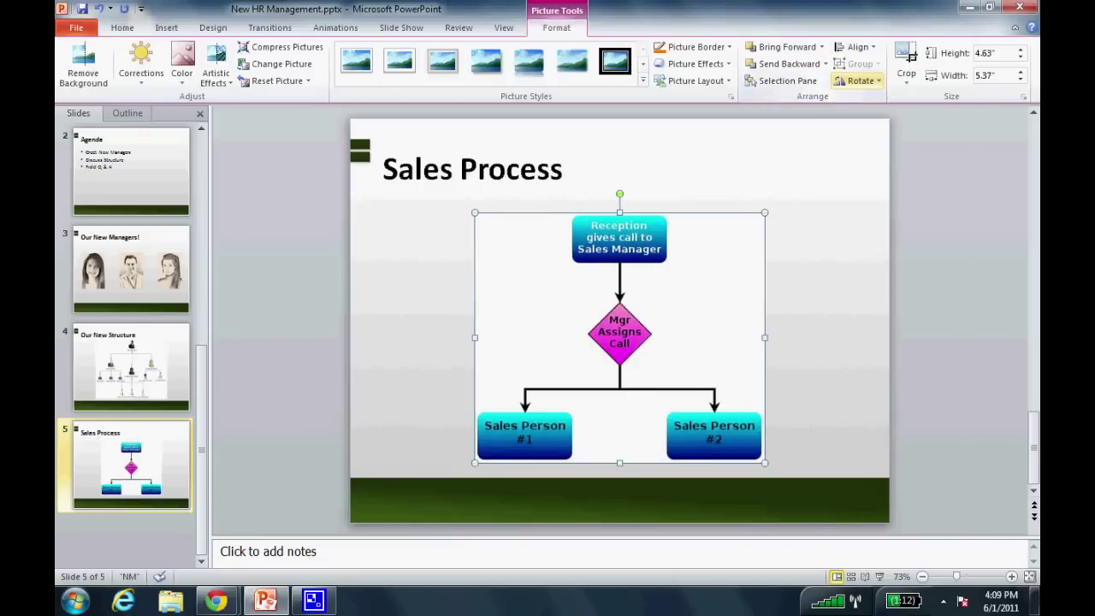
- Apply the rectangular drop shadow picture style to the flowchart on the "Sales Process" slide and deselect the picture
click(642, 81)
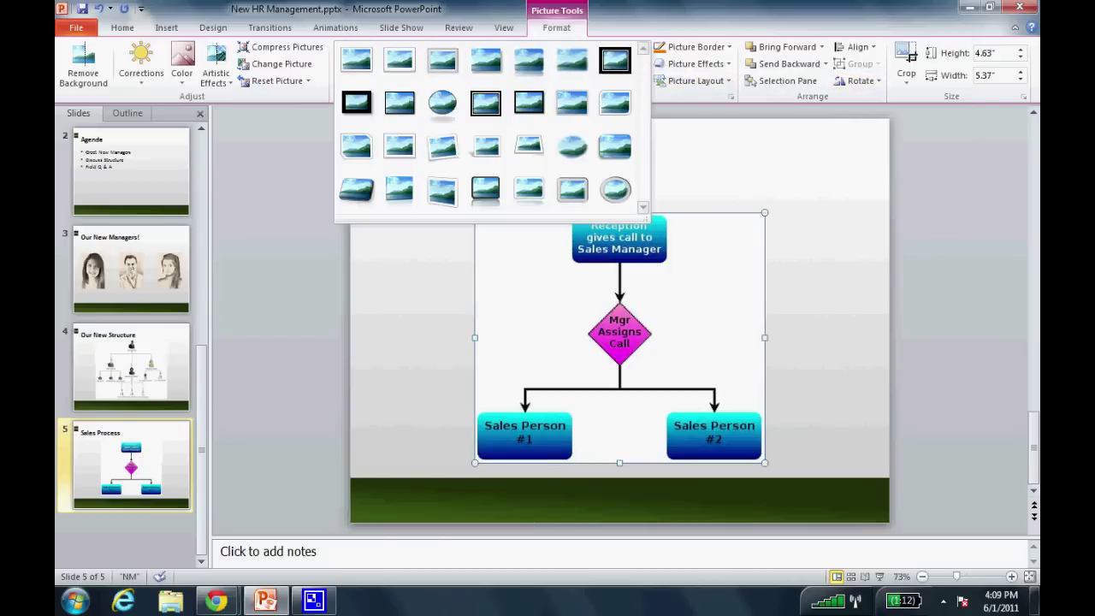
click(486, 61)
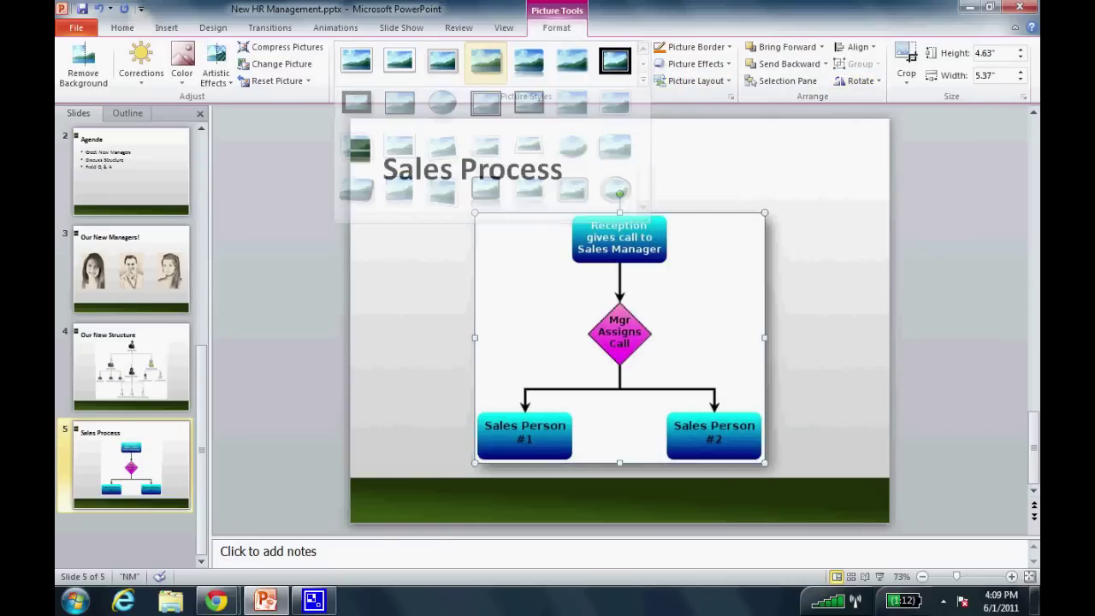
key(Escape)
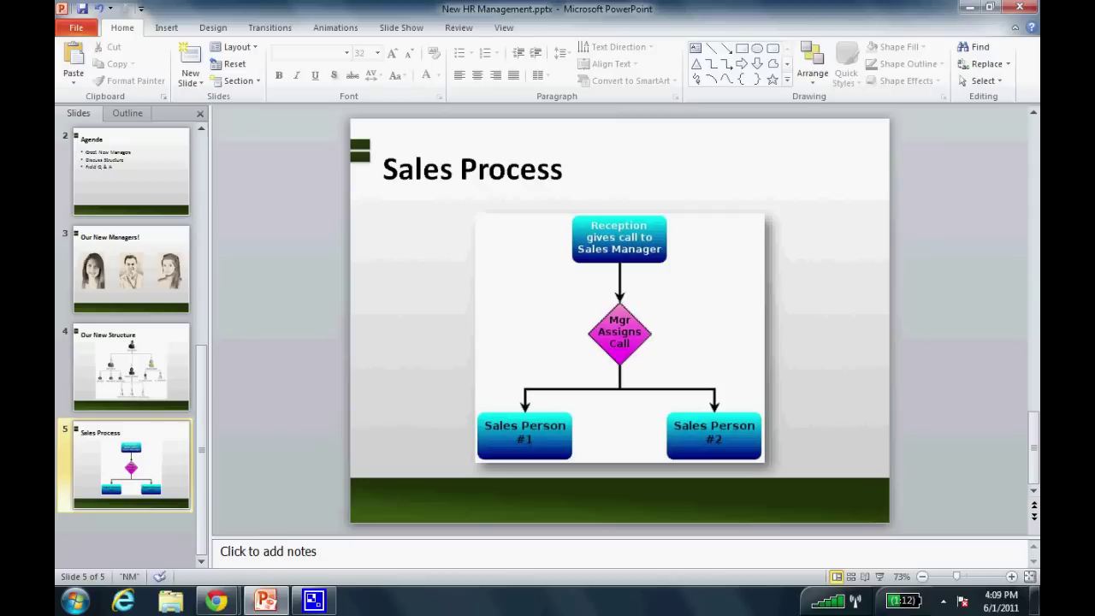
- View the "Our New Structure" slide and the original org chart in Diagramly, and return to the "Sales Process" slide in PowerPoint
click(130, 366)
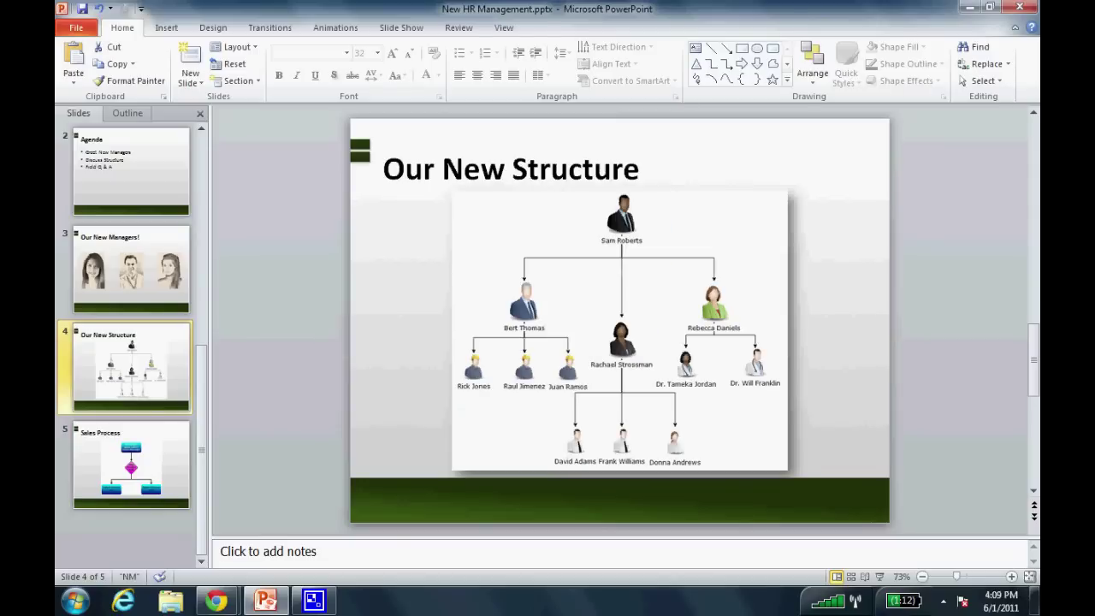
click(216, 600)
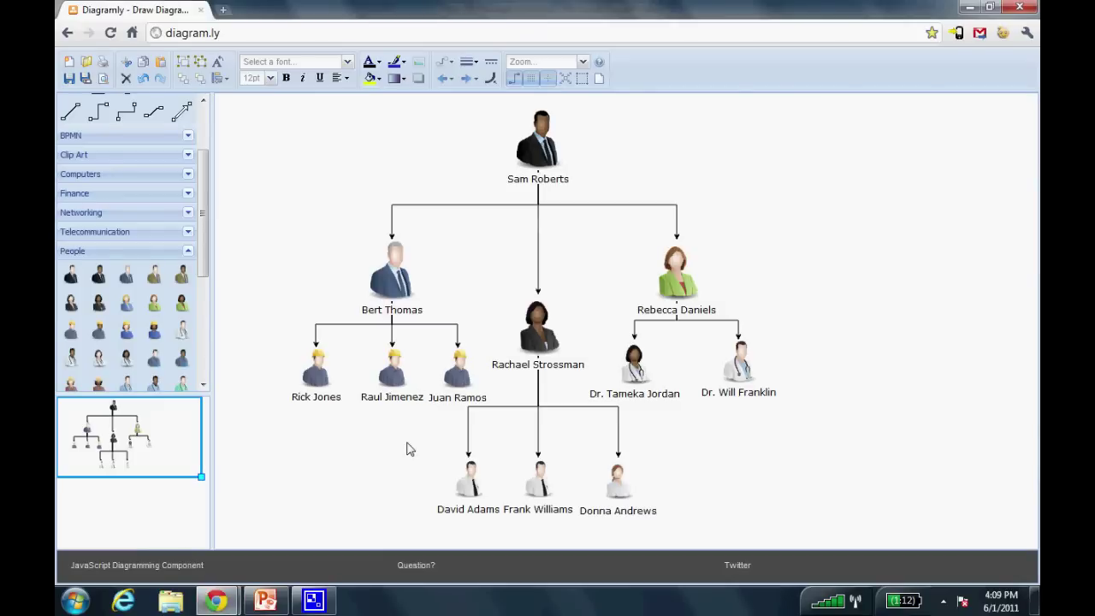
click(266, 599)
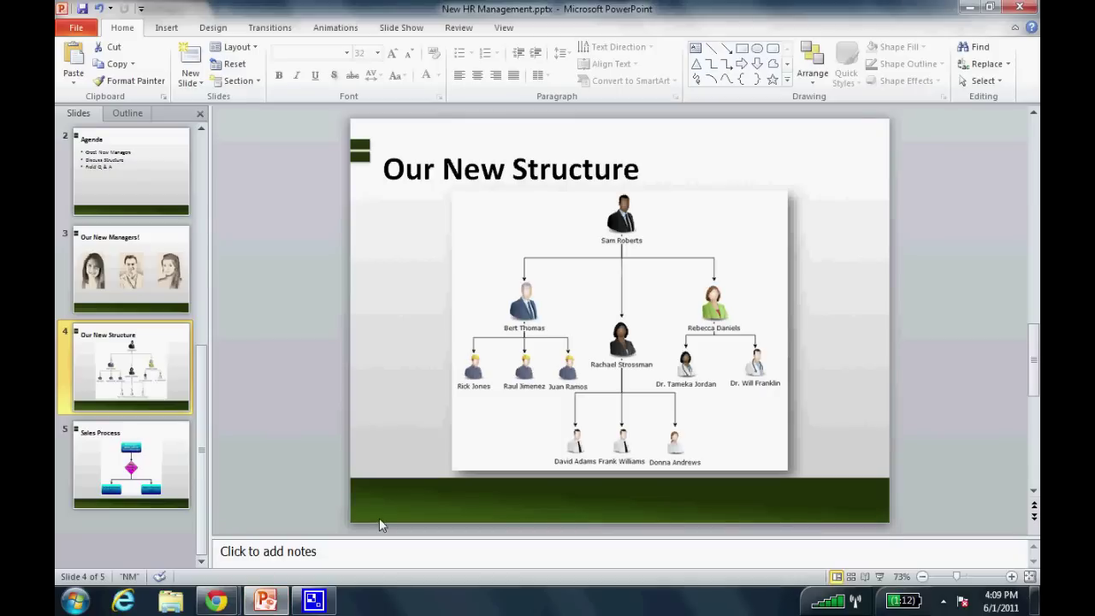
key(Down)
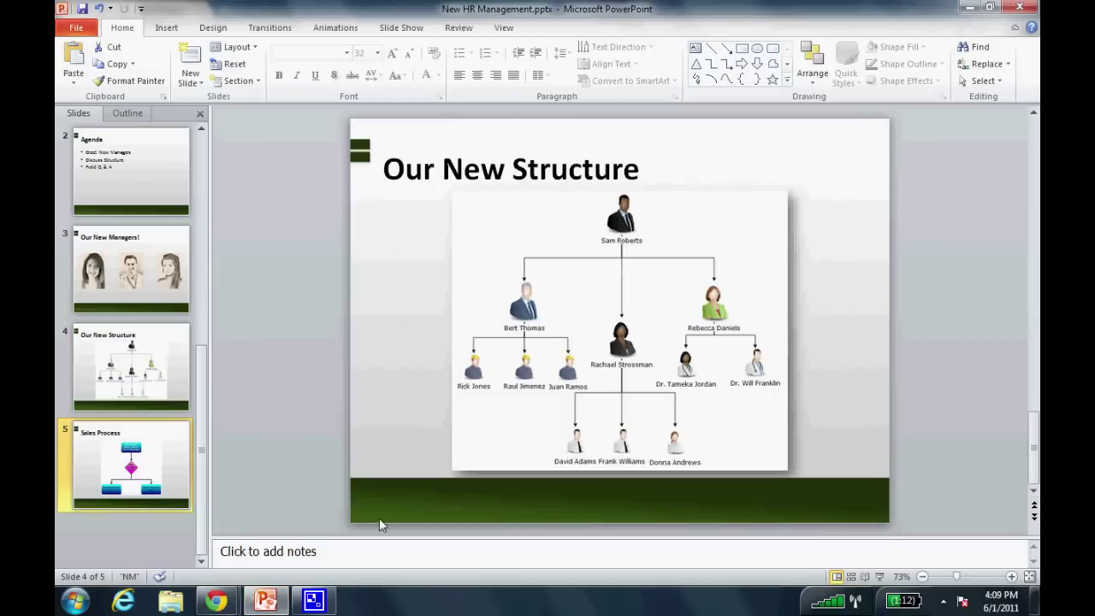